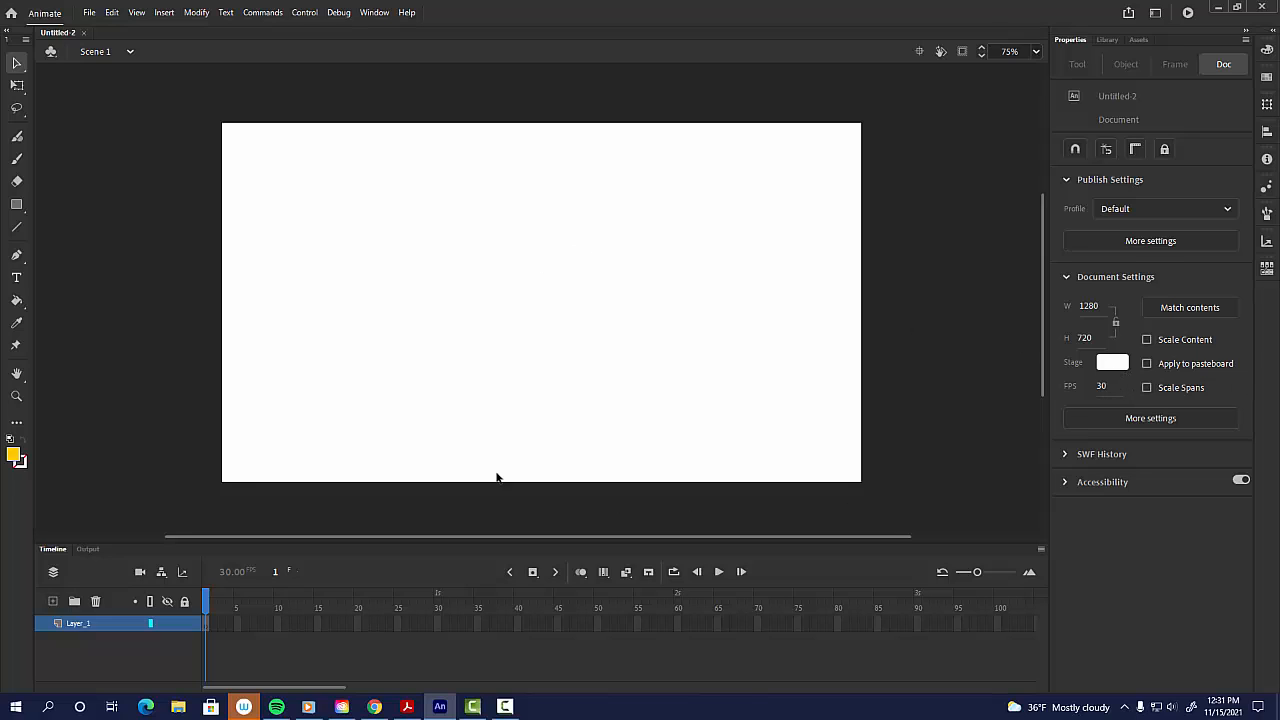
# Step: Draw a yellow circle about 168 × 172 px near the stage's left edge with the Oval tool
pyautogui.click(16, 204)
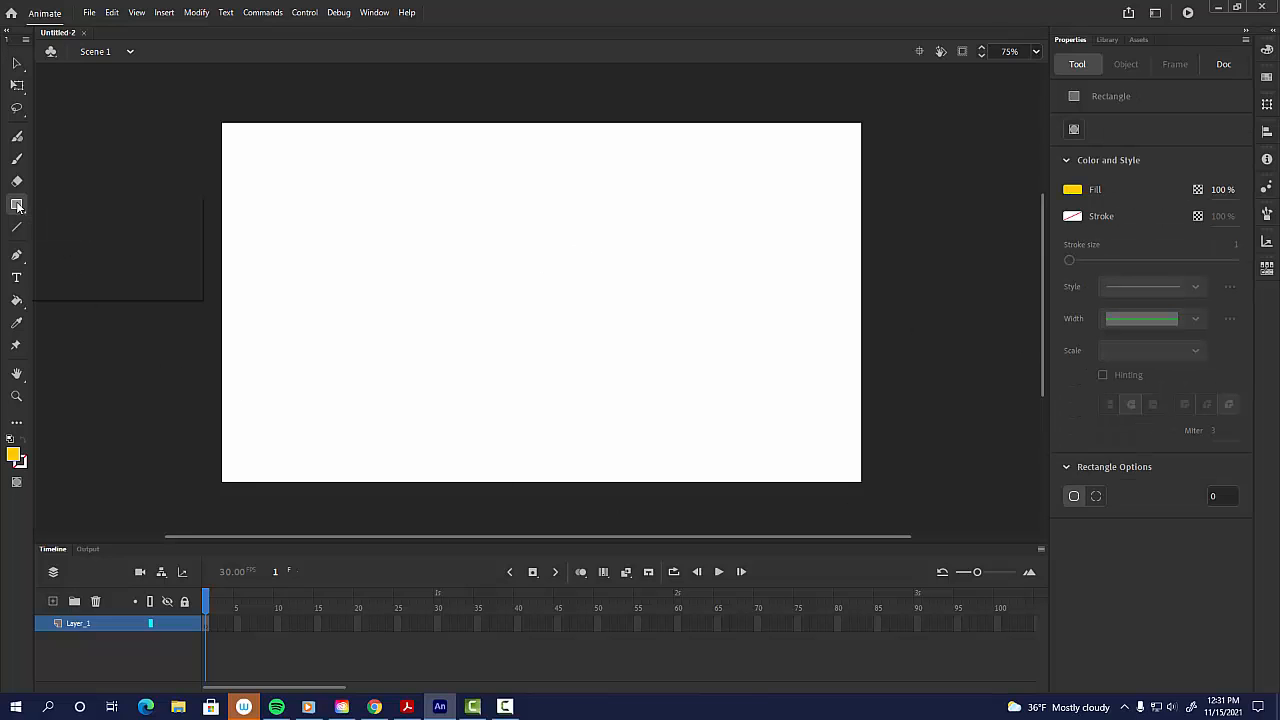
pyautogui.click(16, 204)
pyautogui.click(63, 247)
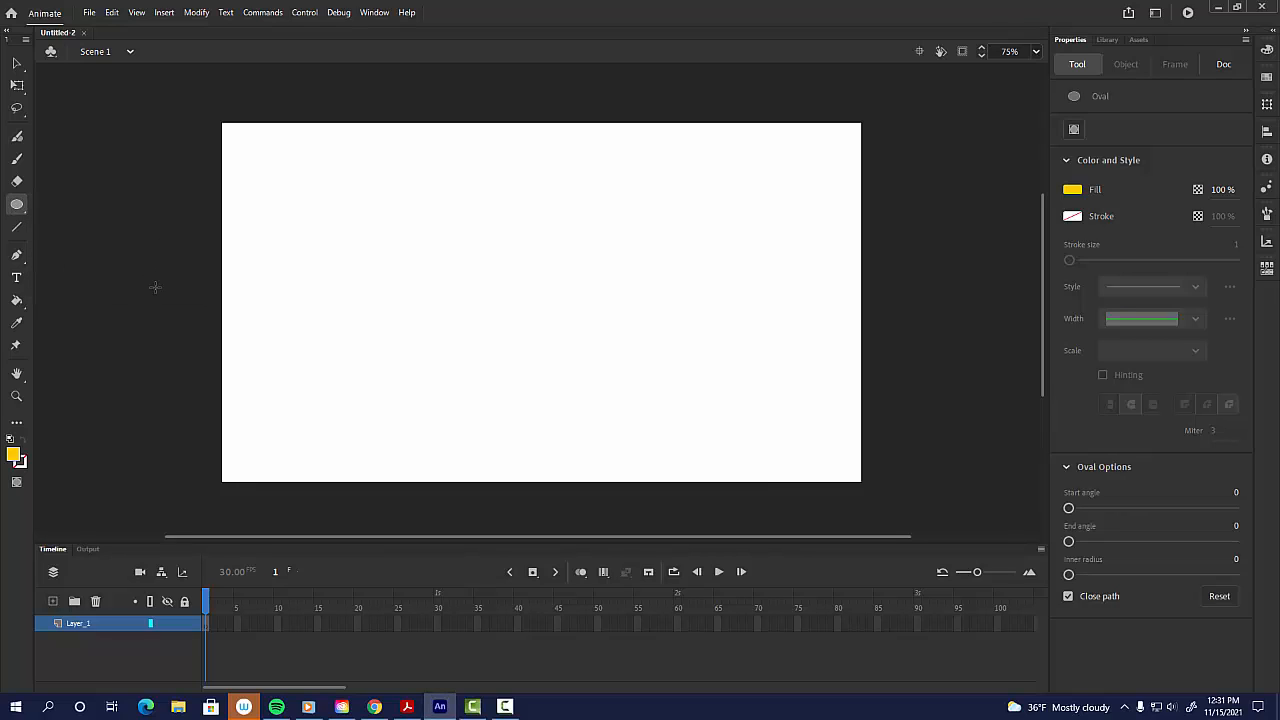
pyautogui.moveTo(240, 249); pyautogui.dragTo(324, 334)
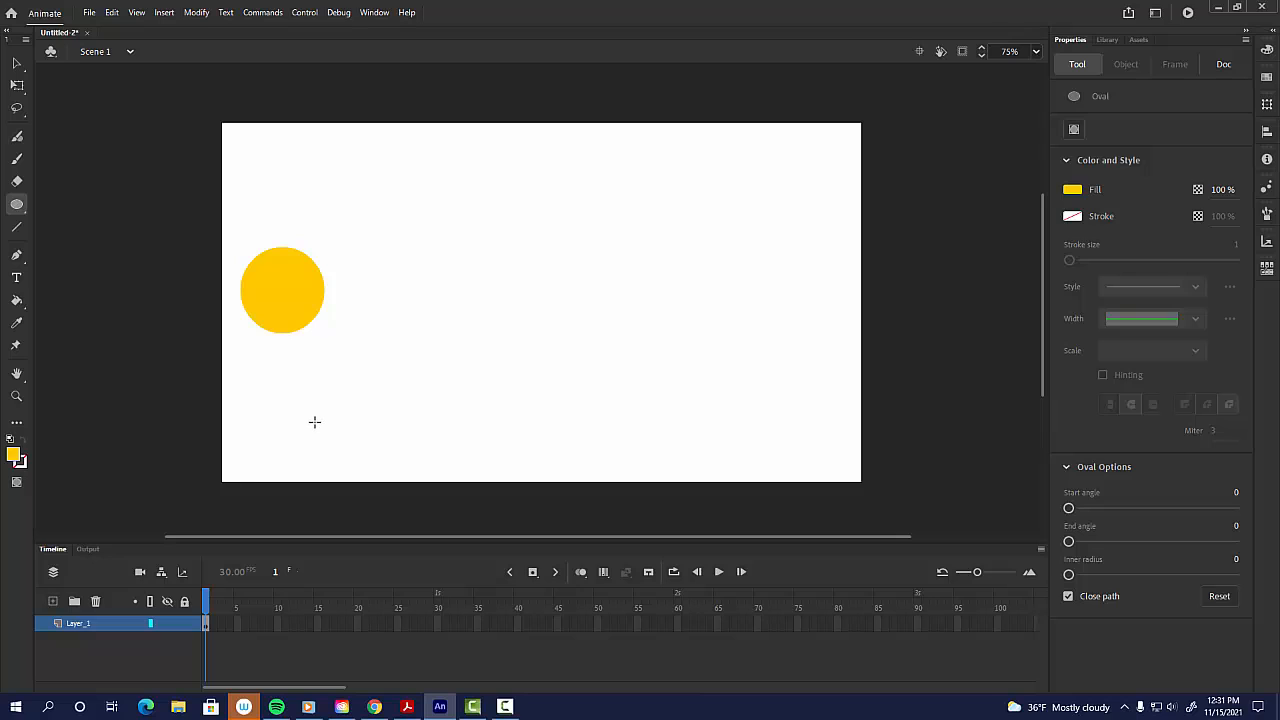
# Step: Select the circle and create a classic tween, accepting conversion of the shape to a symbol
pyautogui.press('v')
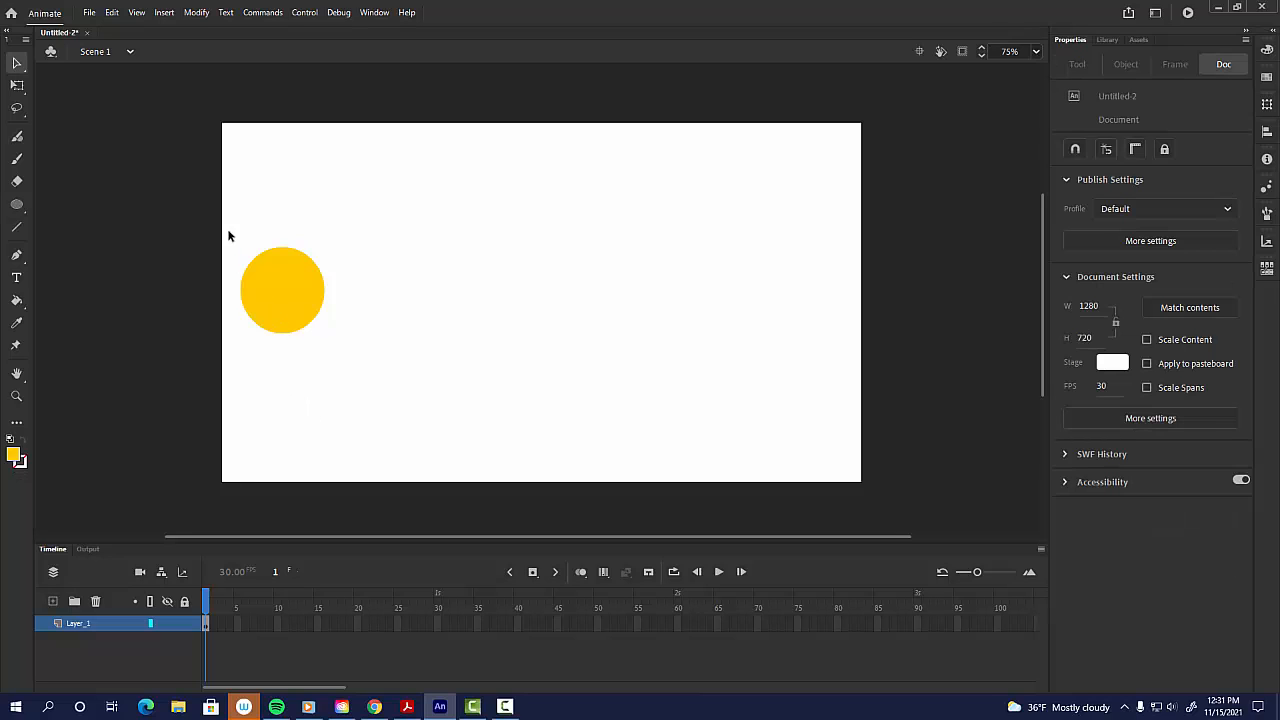
pyautogui.moveTo(213, 209); pyautogui.dragTo(394, 400)
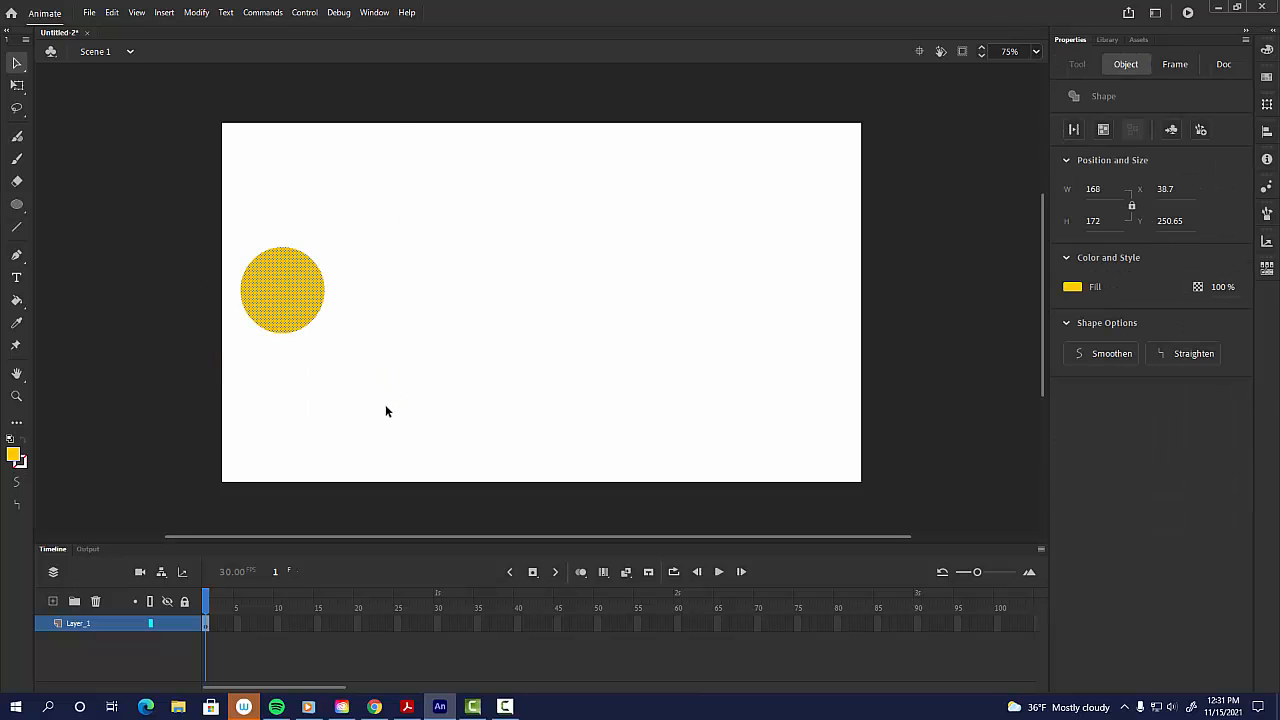
pyautogui.moveTo(189, 200); pyautogui.dragTo(457, 420)
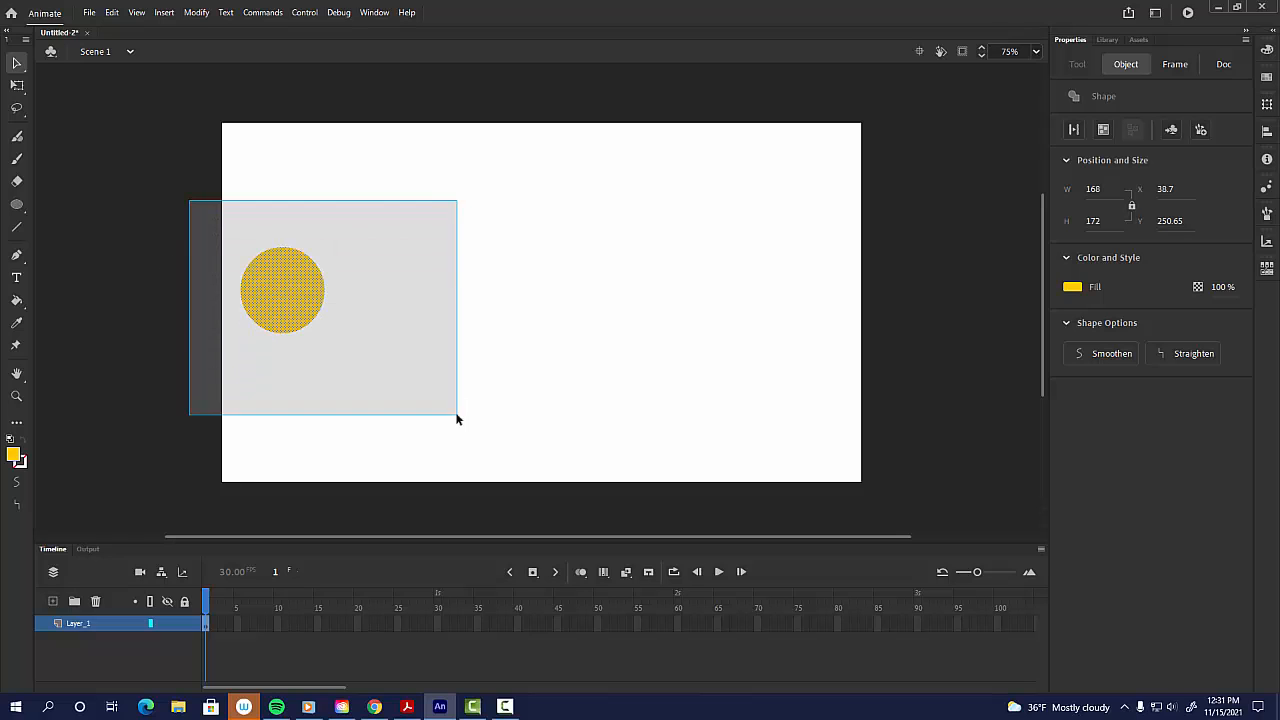
pyautogui.rightClick(303, 296)
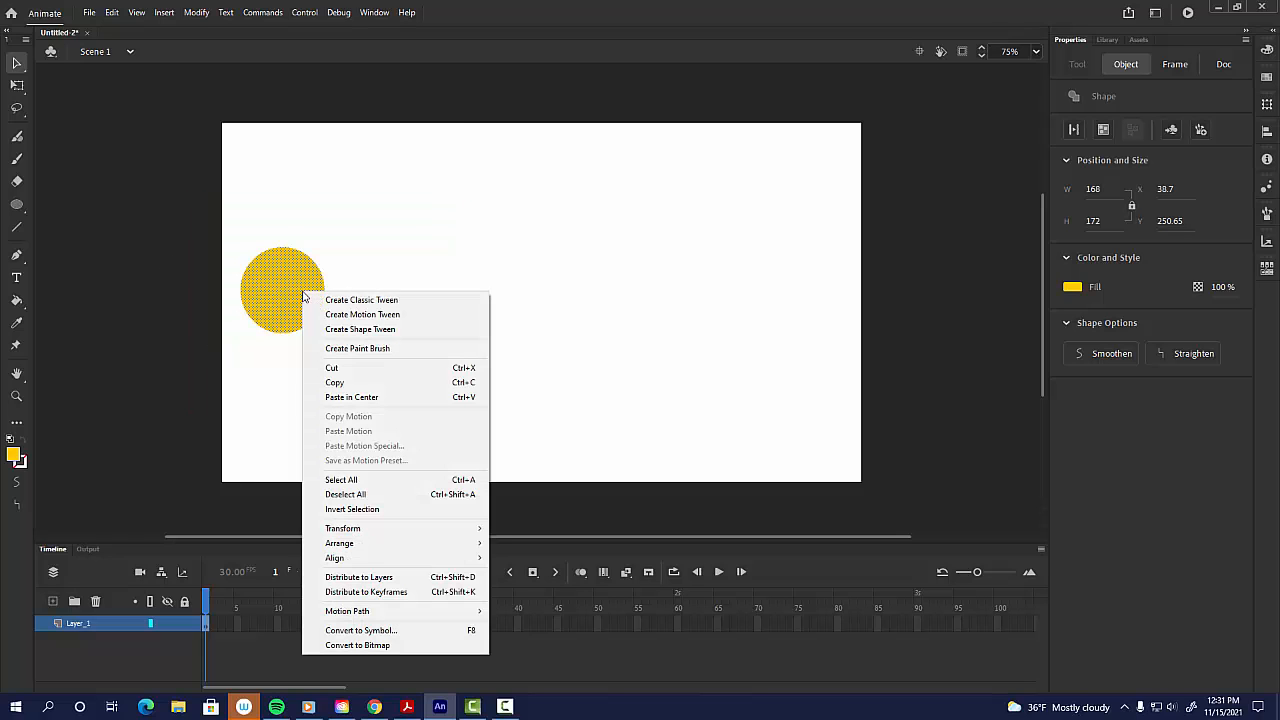
pyautogui.click(395, 300)
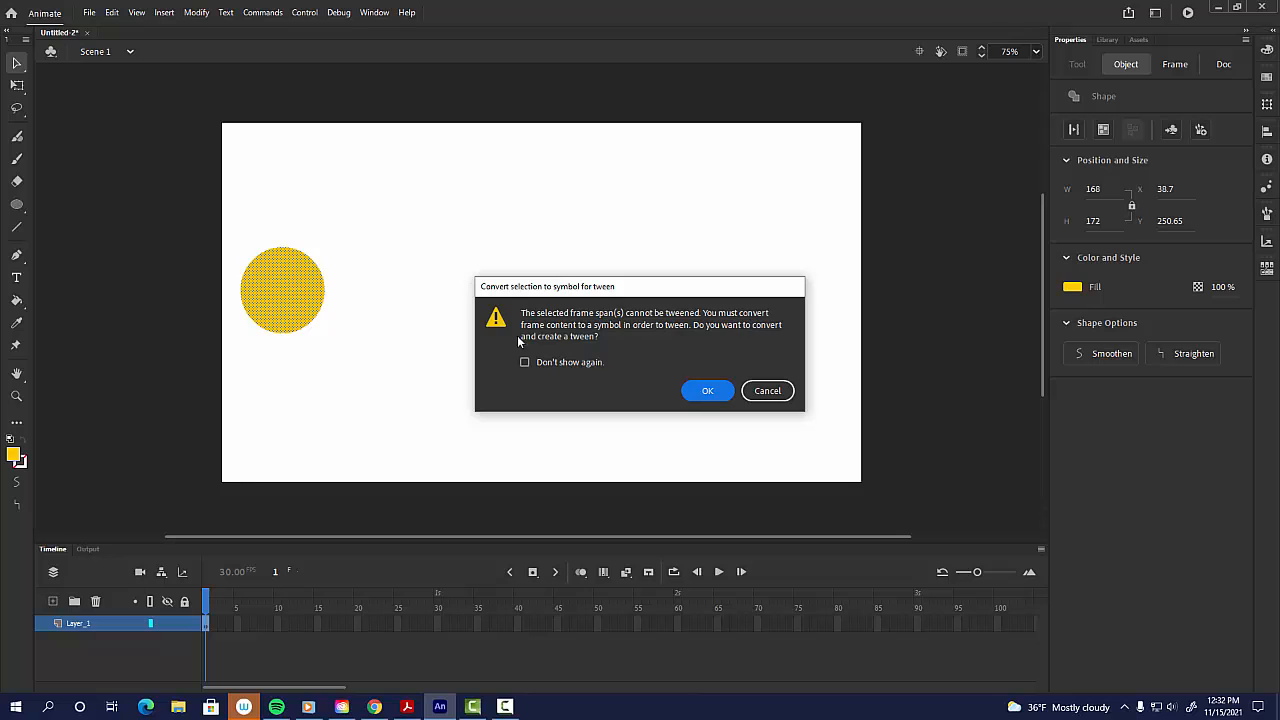
pyautogui.click(716, 395)
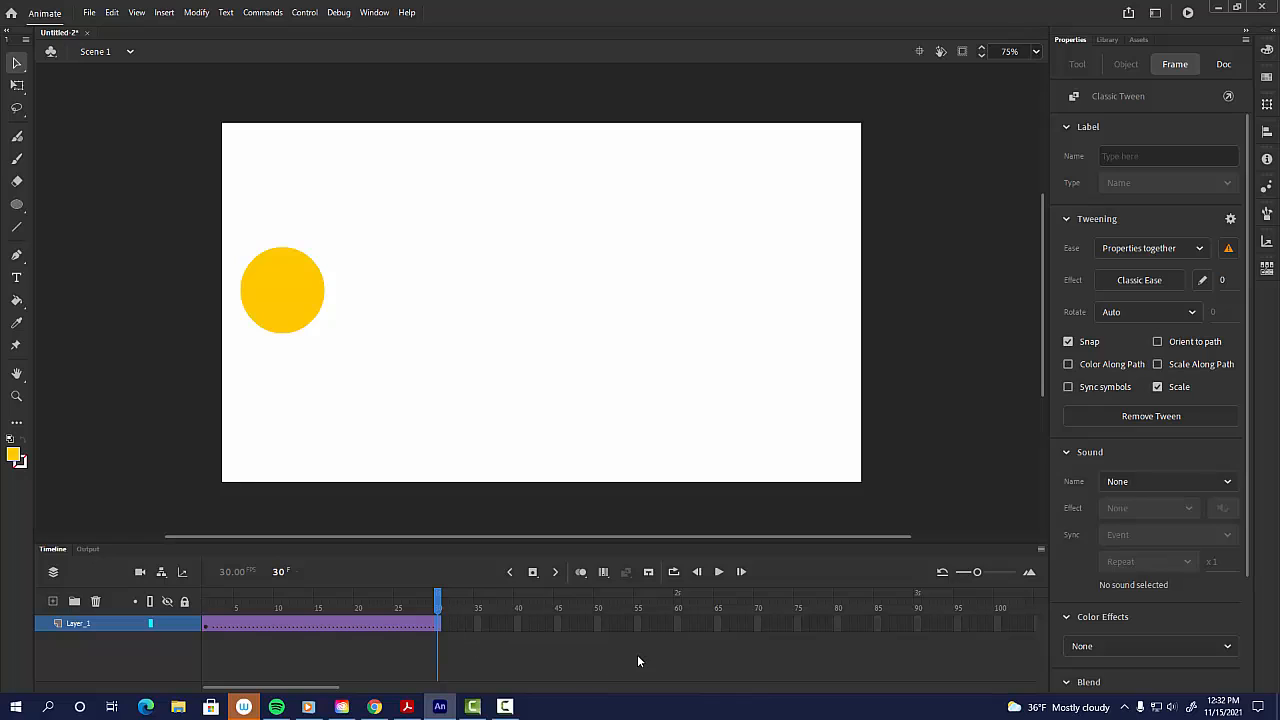
# Step: Extend the circle's layer frames out to frame 65
pyautogui.click(718, 628)
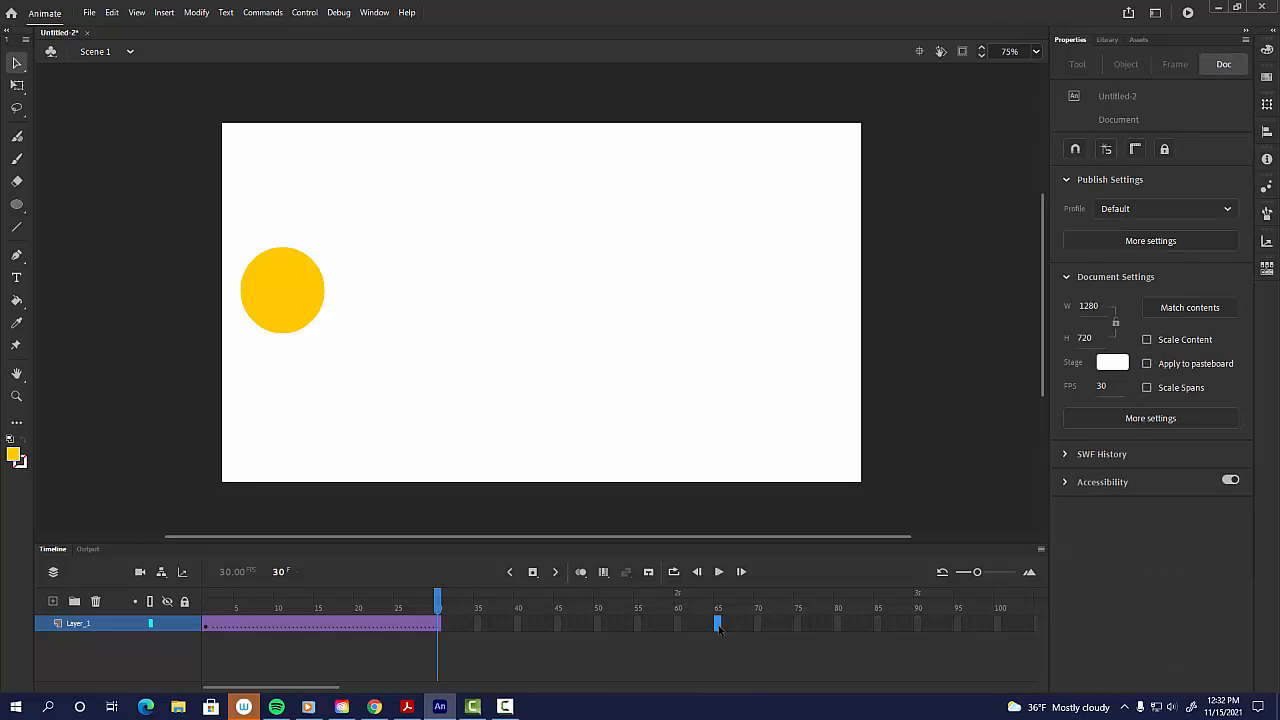
pyautogui.press('F5')
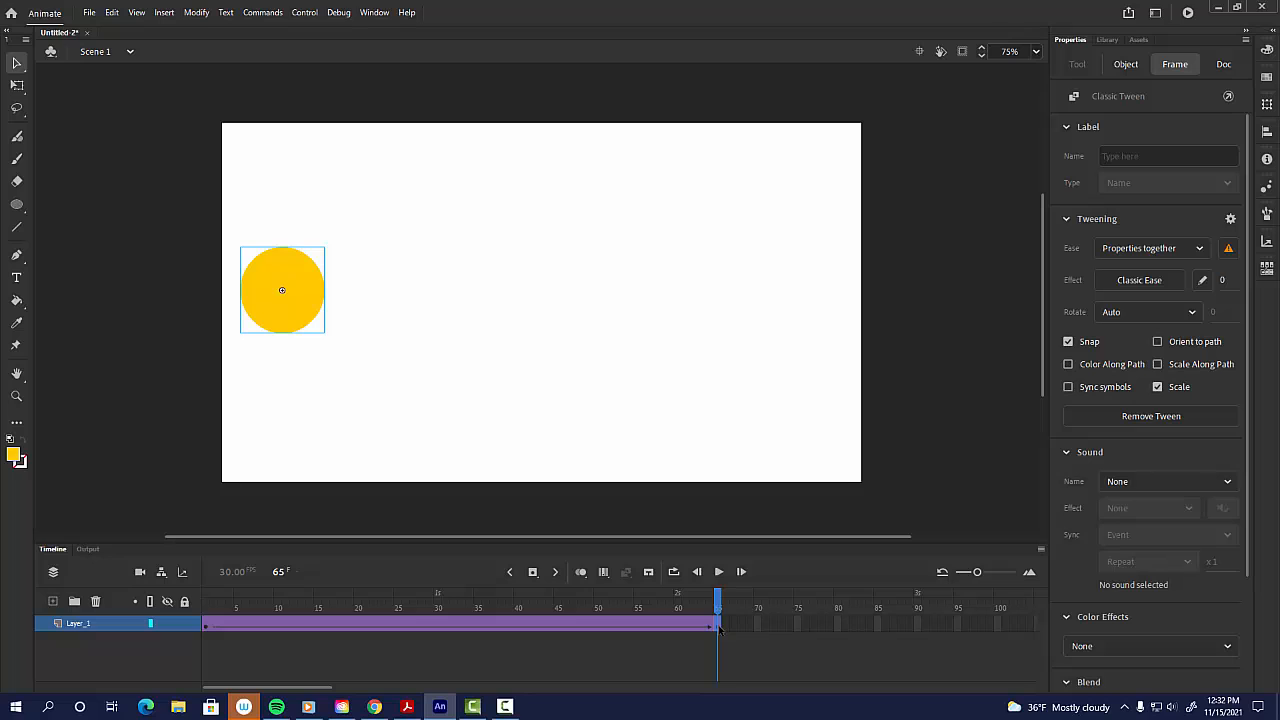
pyautogui.click(164, 12)
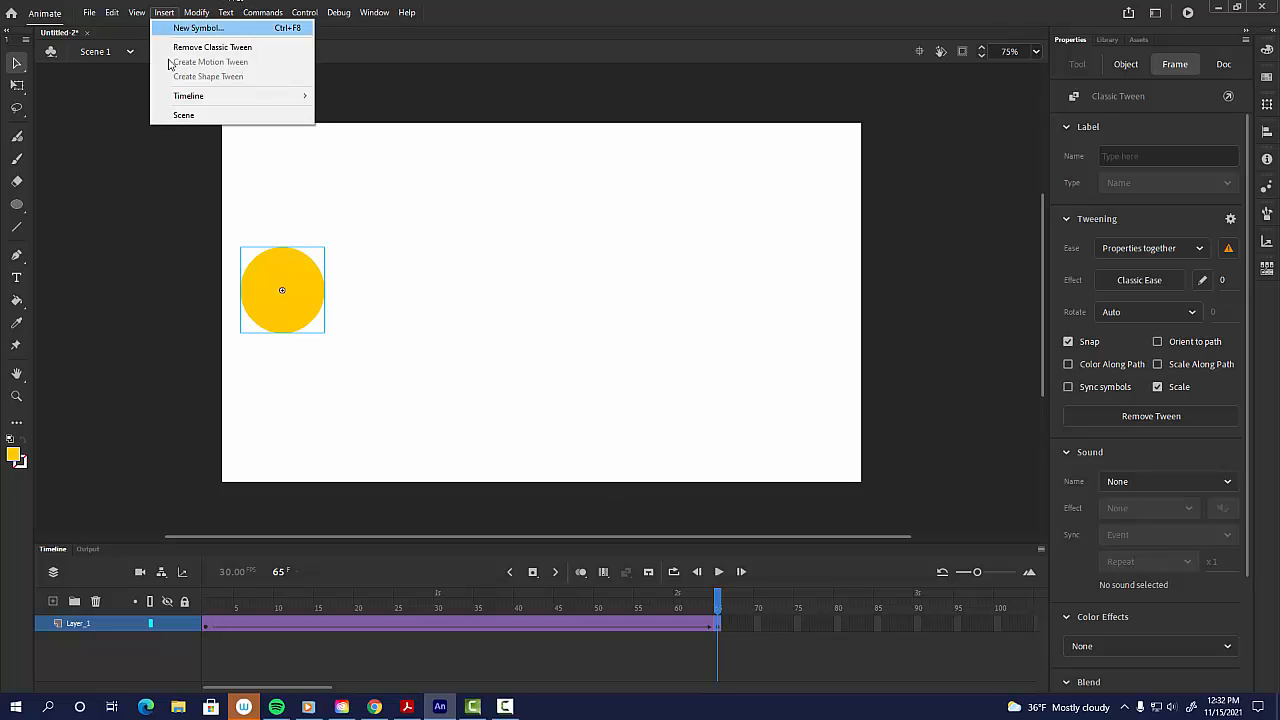
pyautogui.moveTo(300, 96)
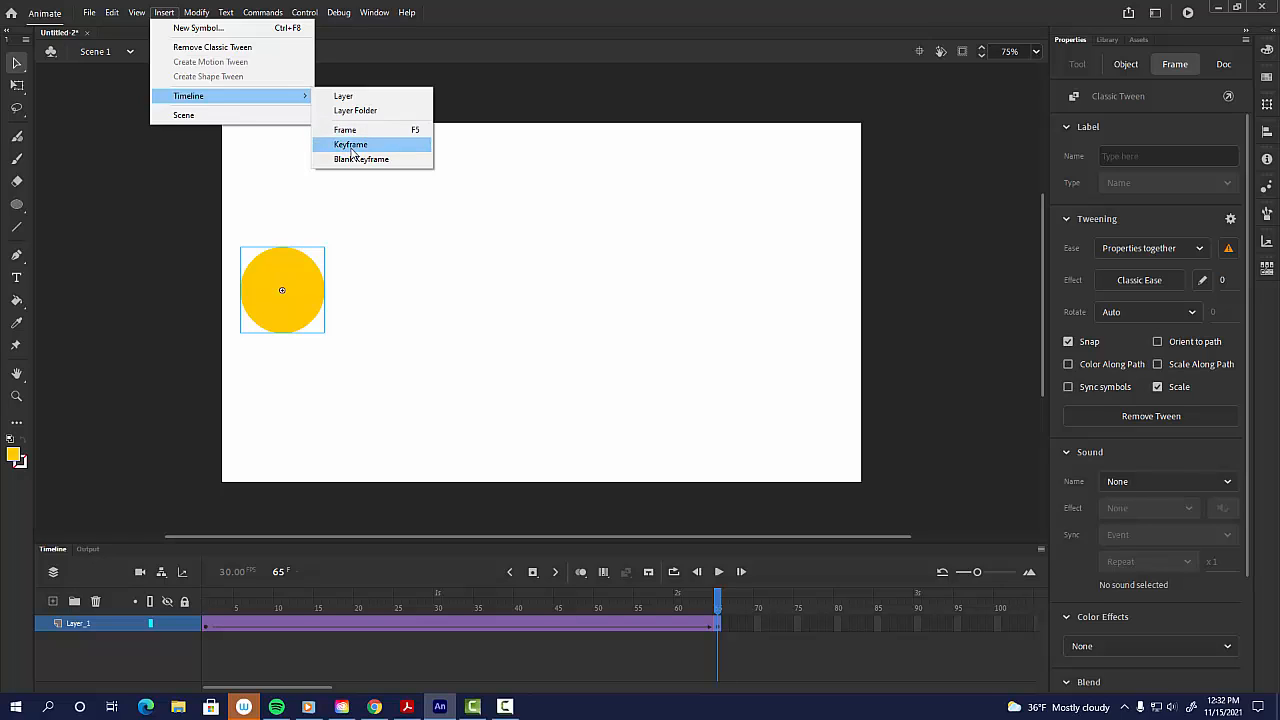
pyautogui.click(573, 7)
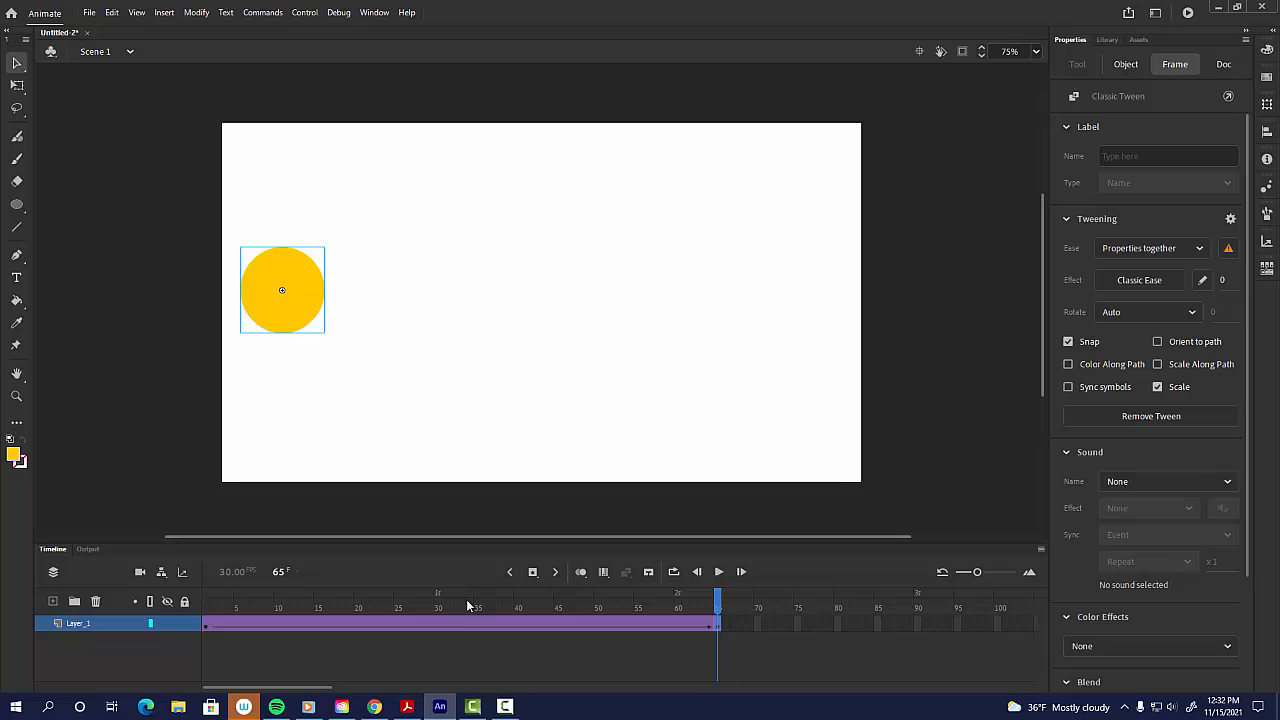
# Step: At frame 65, move the circle horizontally to the stage's right side and play the animation
pyautogui.moveTo(466, 606); pyautogui.dragTo(216, 706)
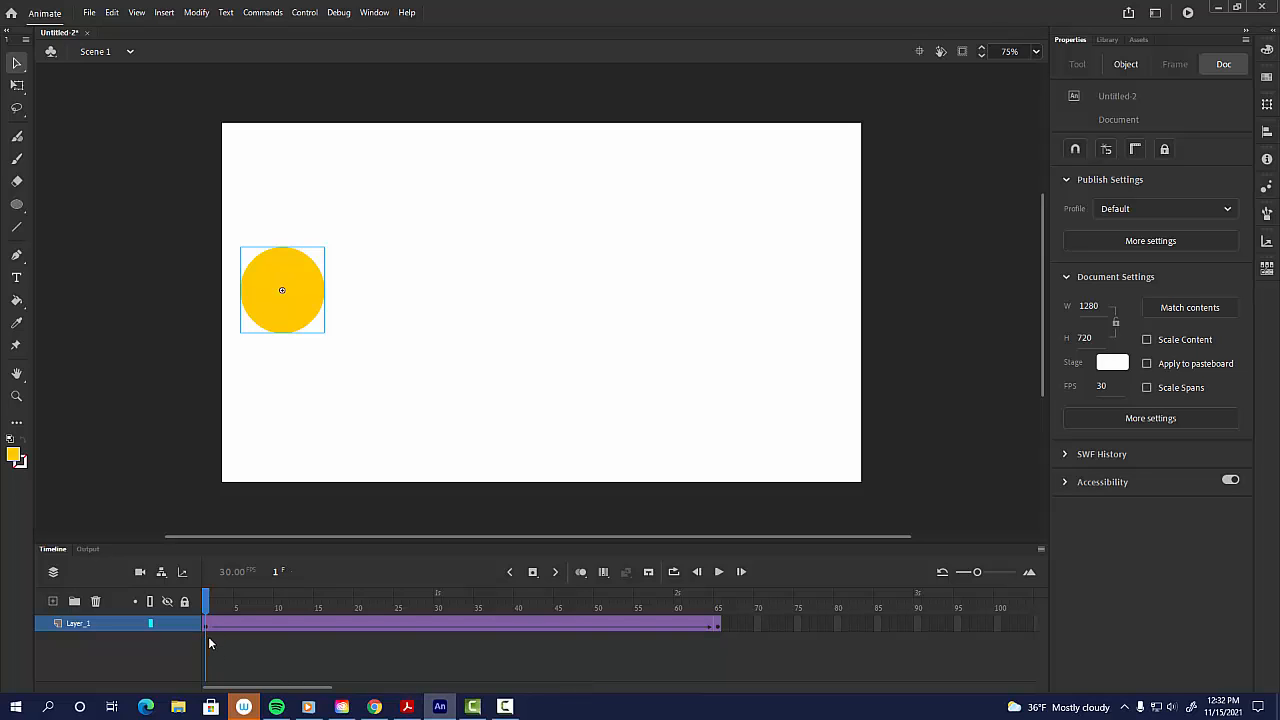
pyautogui.moveTo(434, 615); pyautogui.dragTo(722, 640)
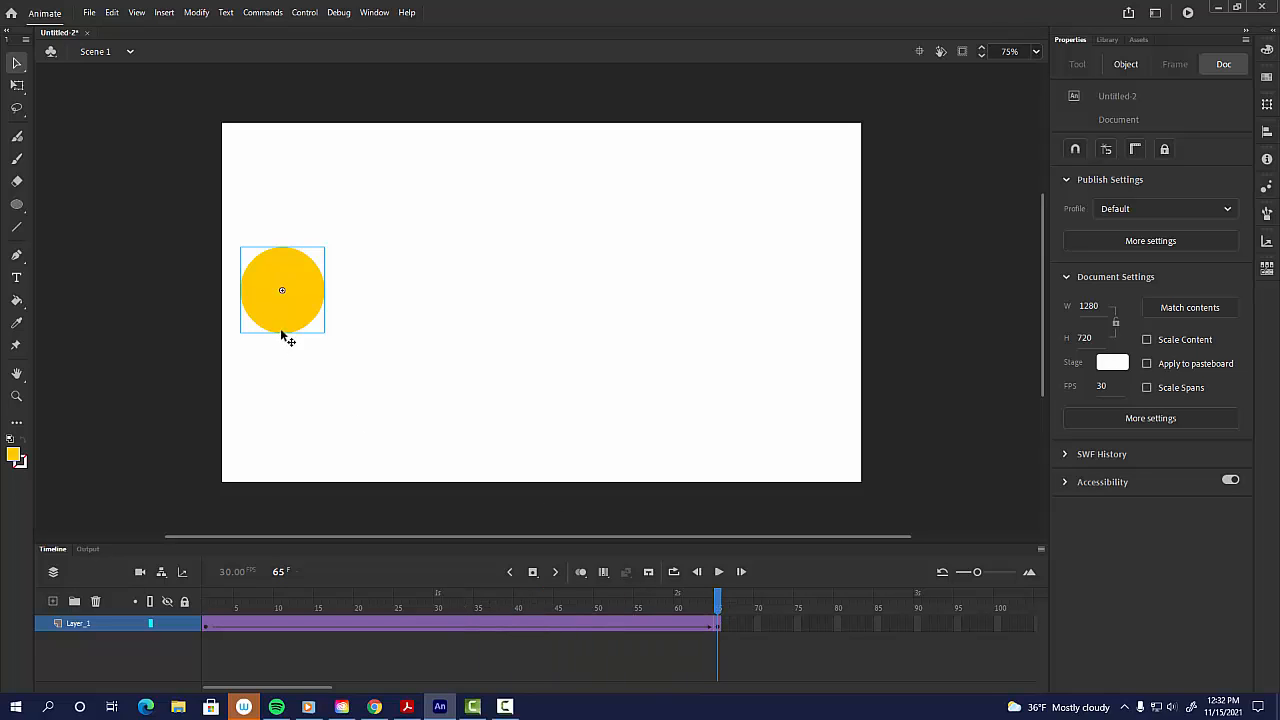
pyautogui.moveTo(296, 326); pyautogui.dragTo(808, 326)
pyautogui.press('Return')
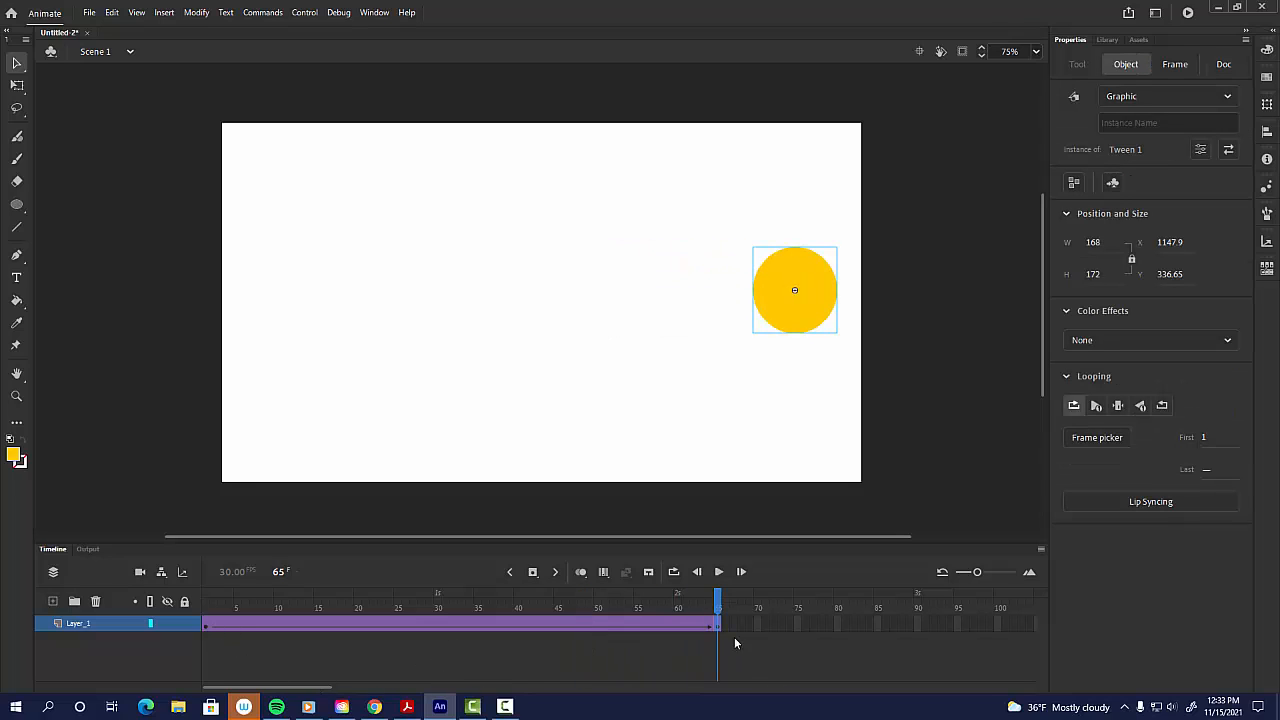
# Step: Replay the animation from the first frame
pyautogui.moveTo(211, 606)
pyautogui.mouseDown()
pyautogui.moveTo(714, 606)
pyautogui.moveTo(204, 606)
pyautogui.mouseUp()
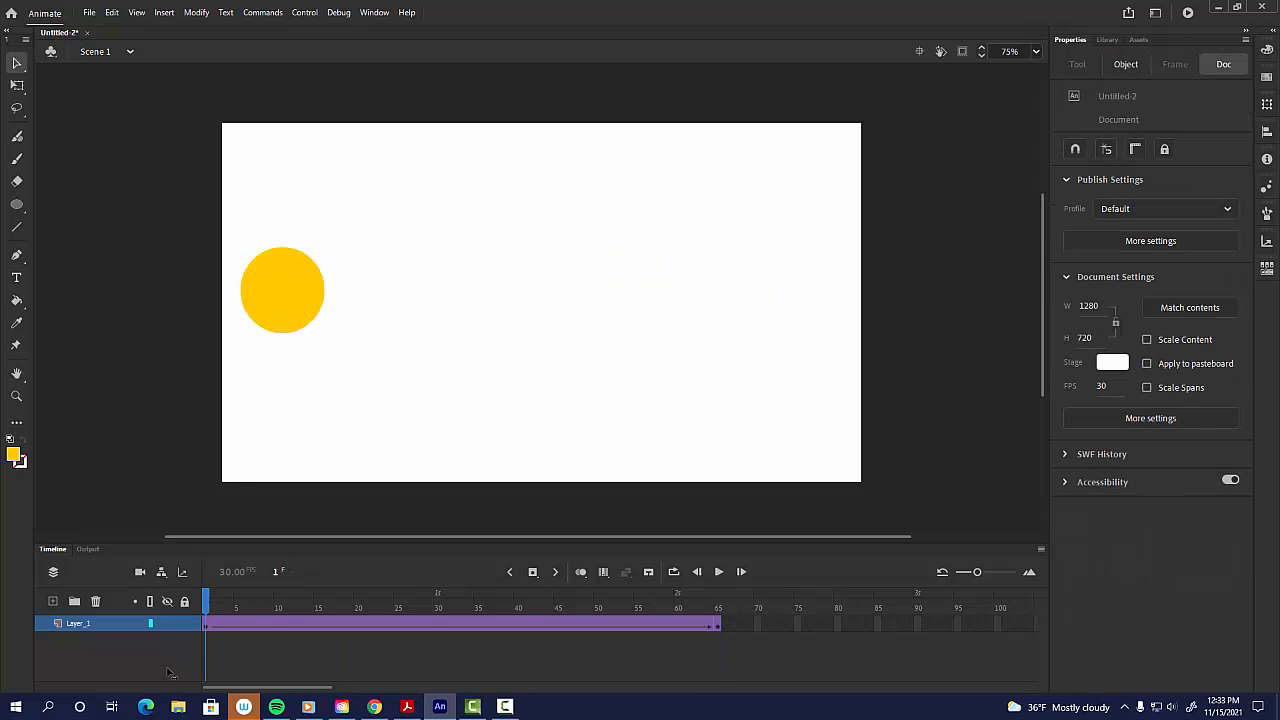
pyautogui.press('Return')
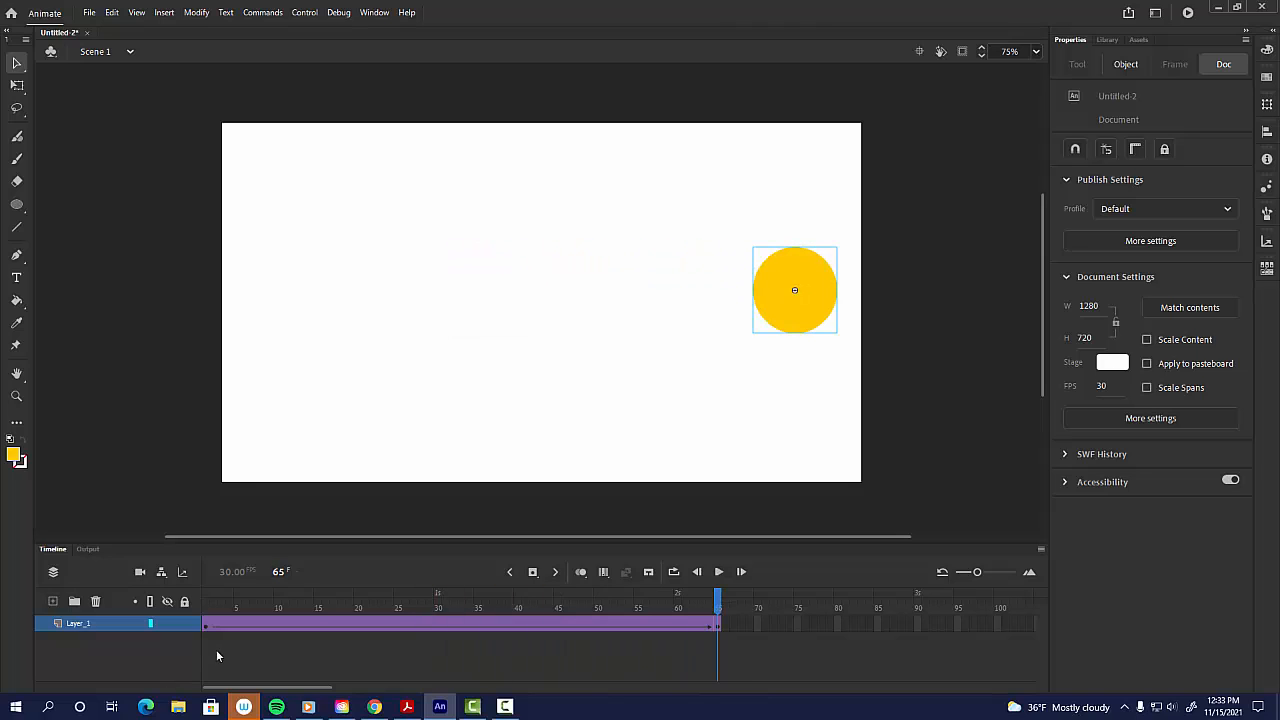
pyautogui.moveTo(692, 648); pyautogui.dragTo(112, 652)
# Step: Lock the circle's layer and add a new layer above it
pyautogui.click(183, 624)
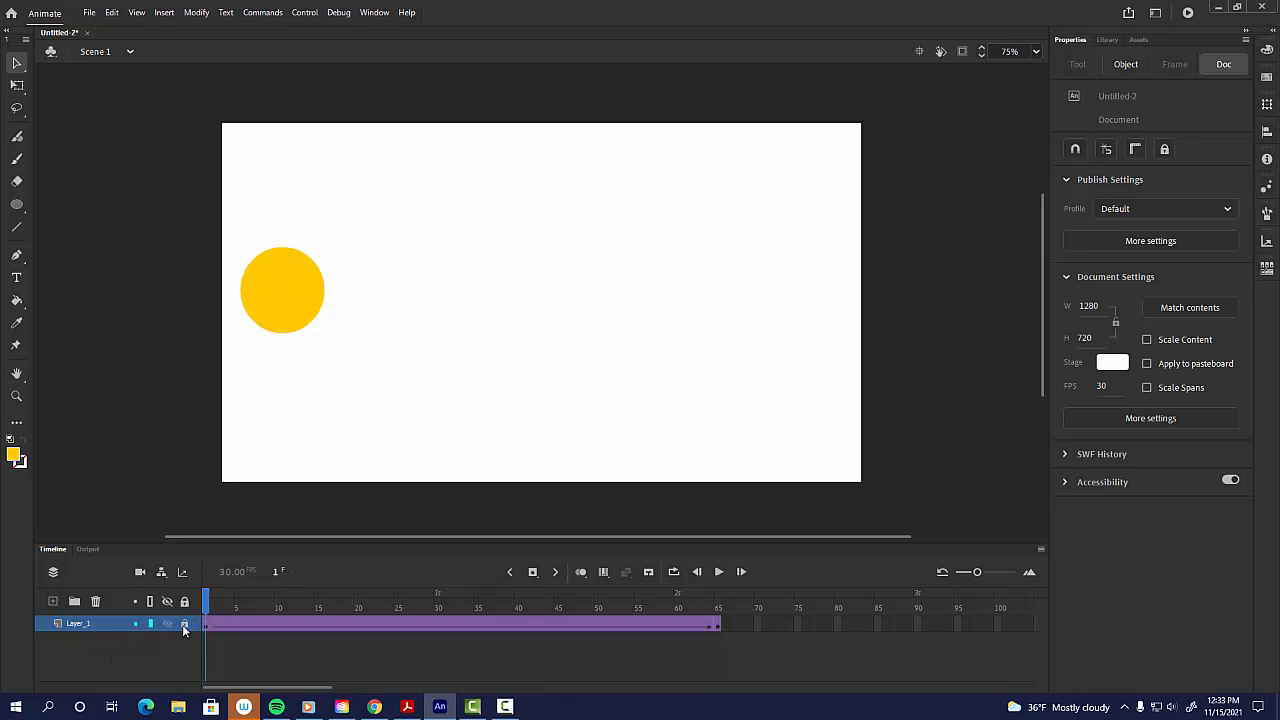
pyautogui.click(52, 603)
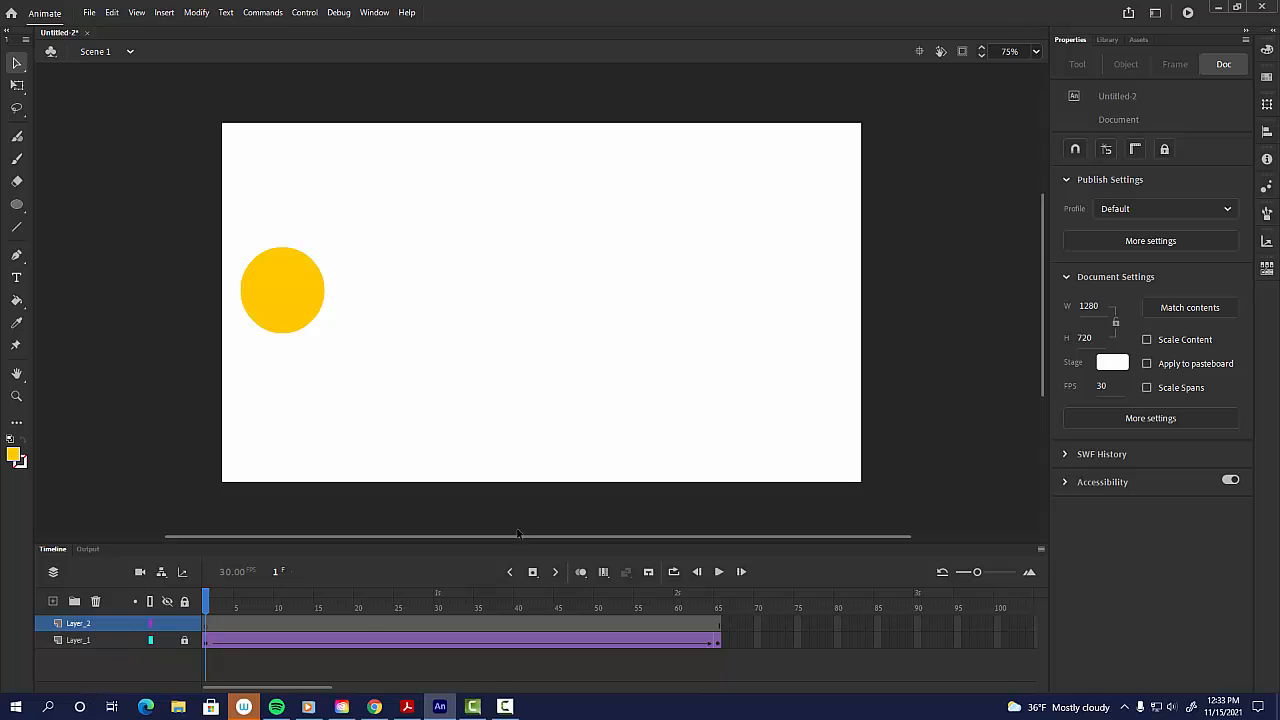
# Step: Draw a rectangle about 171 × 140 px in the stage's bottom-right corner on the new layer
pyautogui.click(18, 207)
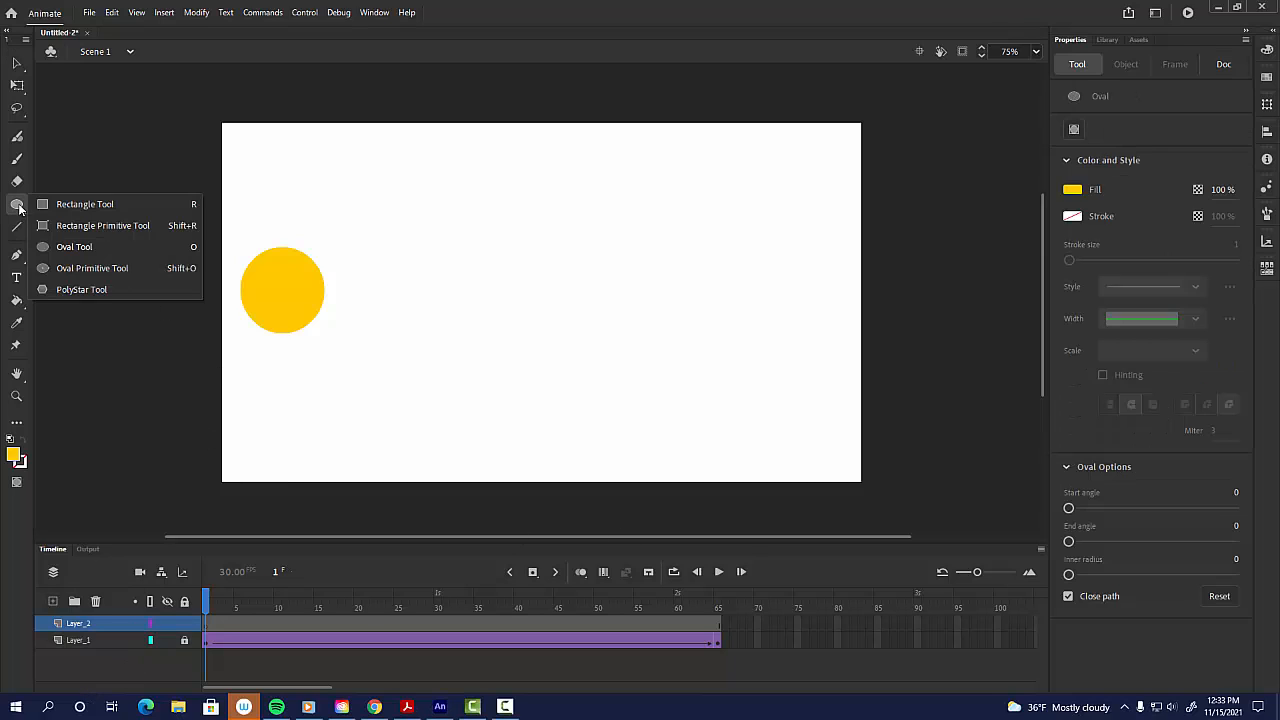
pyautogui.press('r')
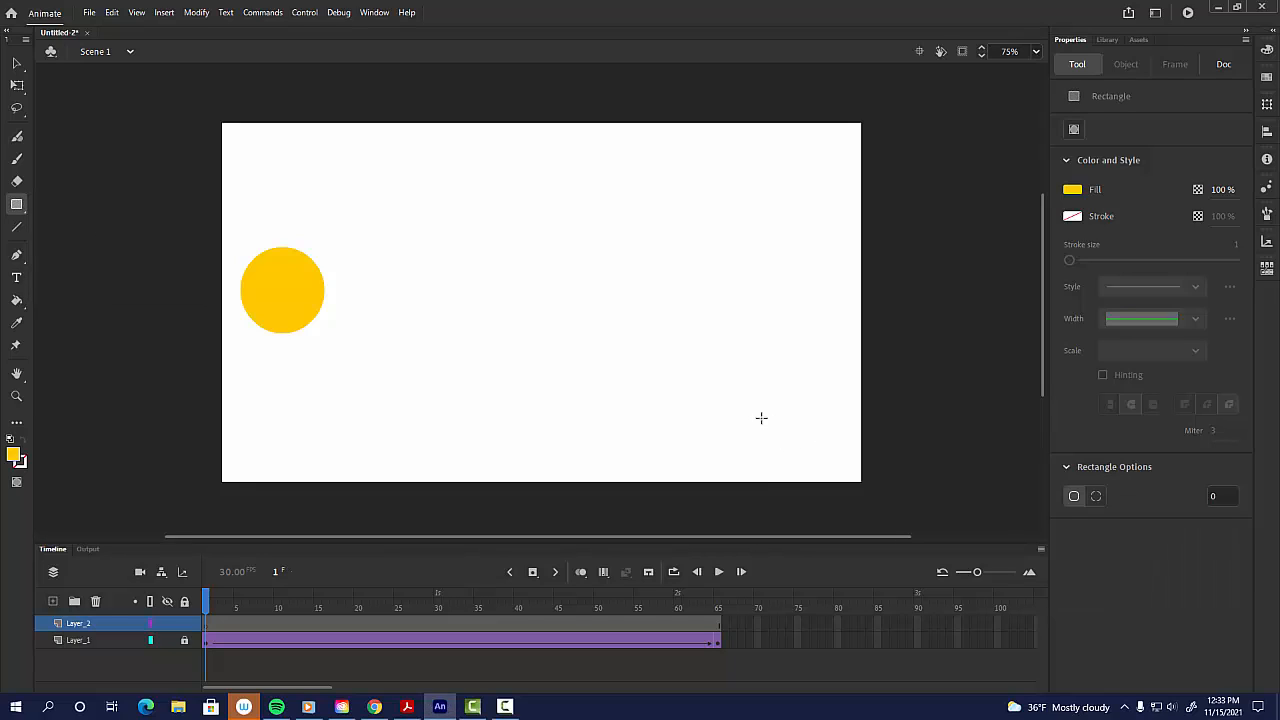
pyautogui.moveTo(761, 399); pyautogui.dragTo(846, 470)
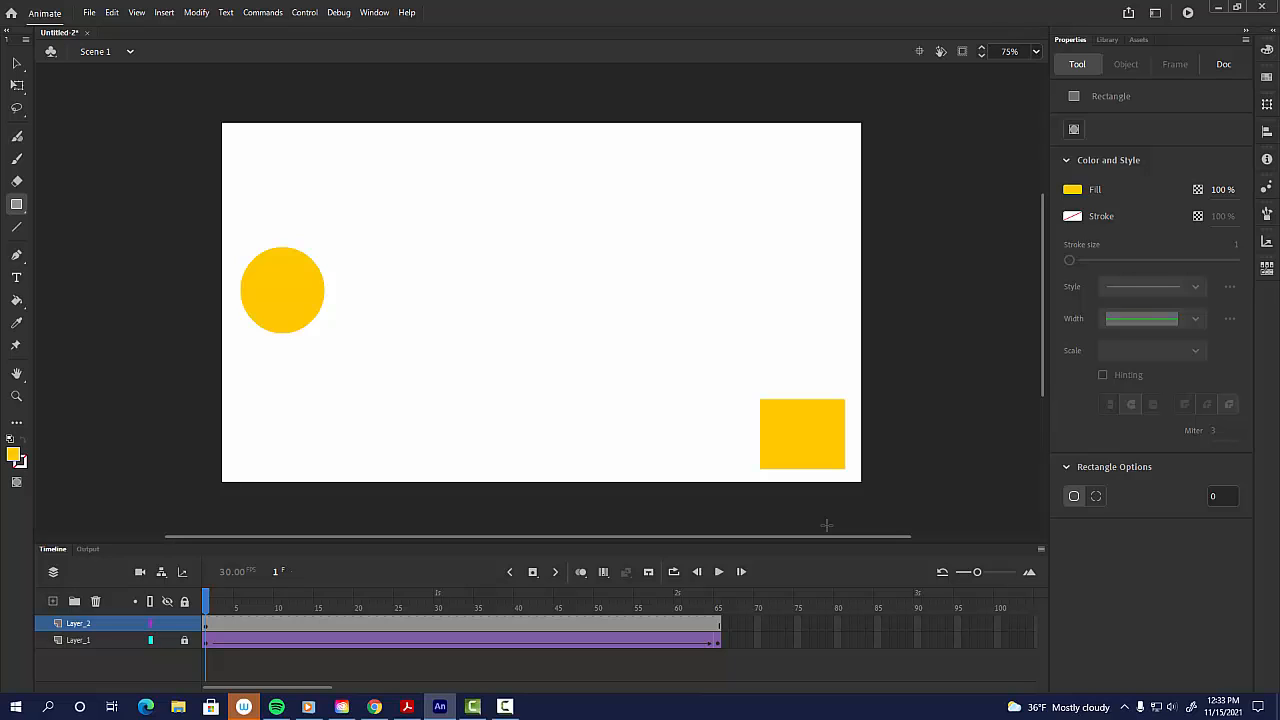
# Step: Select the rectangle and create a classic tween, accepting conversion of the shape to a symbol
pyautogui.press('v')
pyautogui.moveTo(727, 364); pyautogui.dragTo(936, 505)
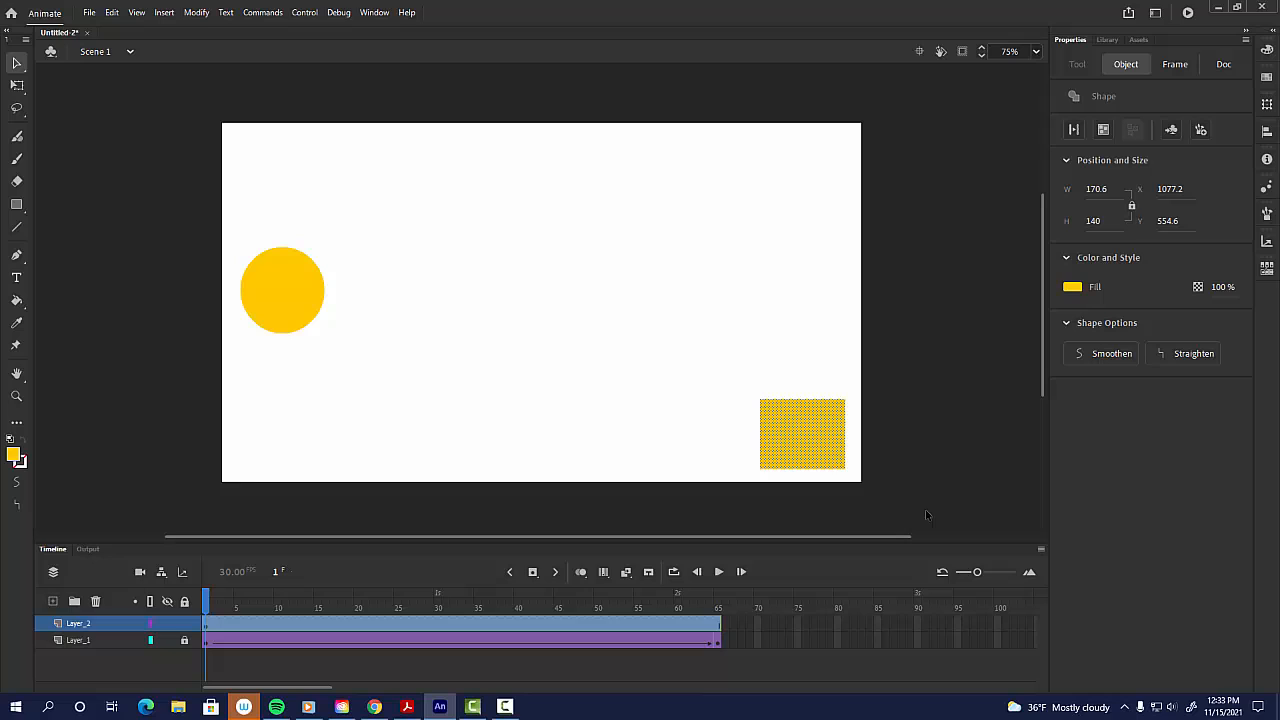
pyautogui.rightClick(808, 437)
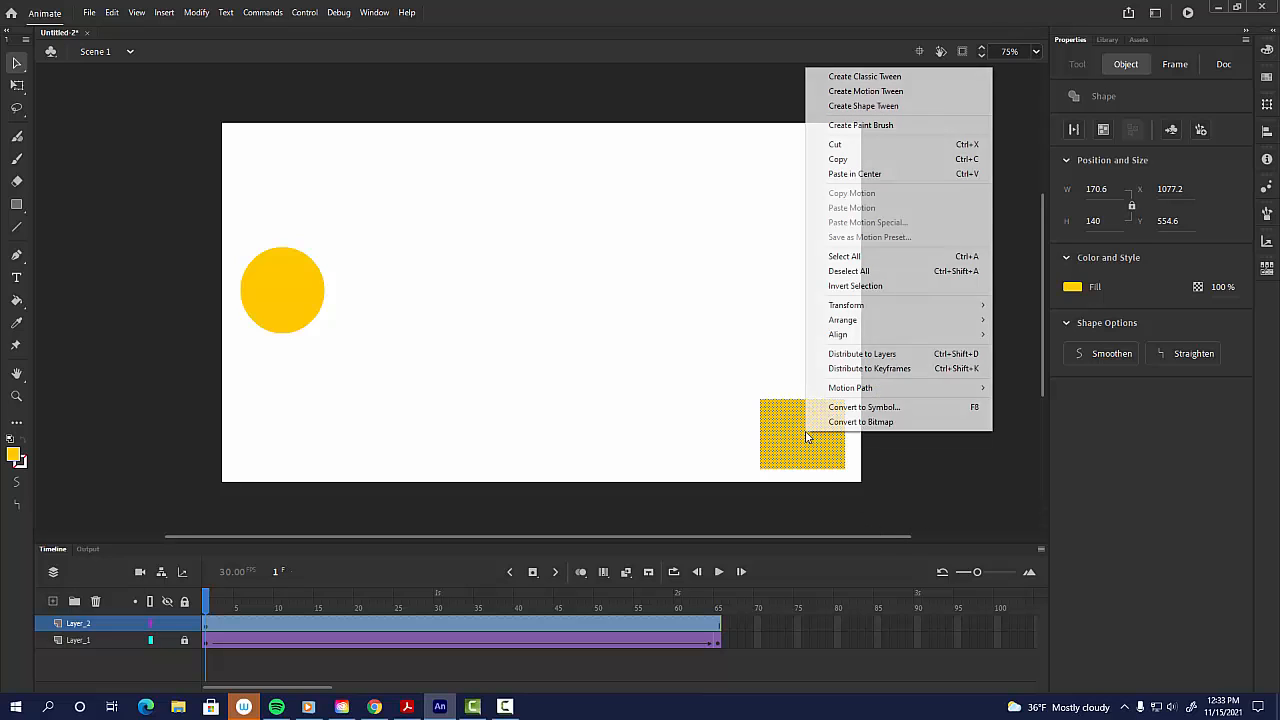
pyautogui.click(856, 77)
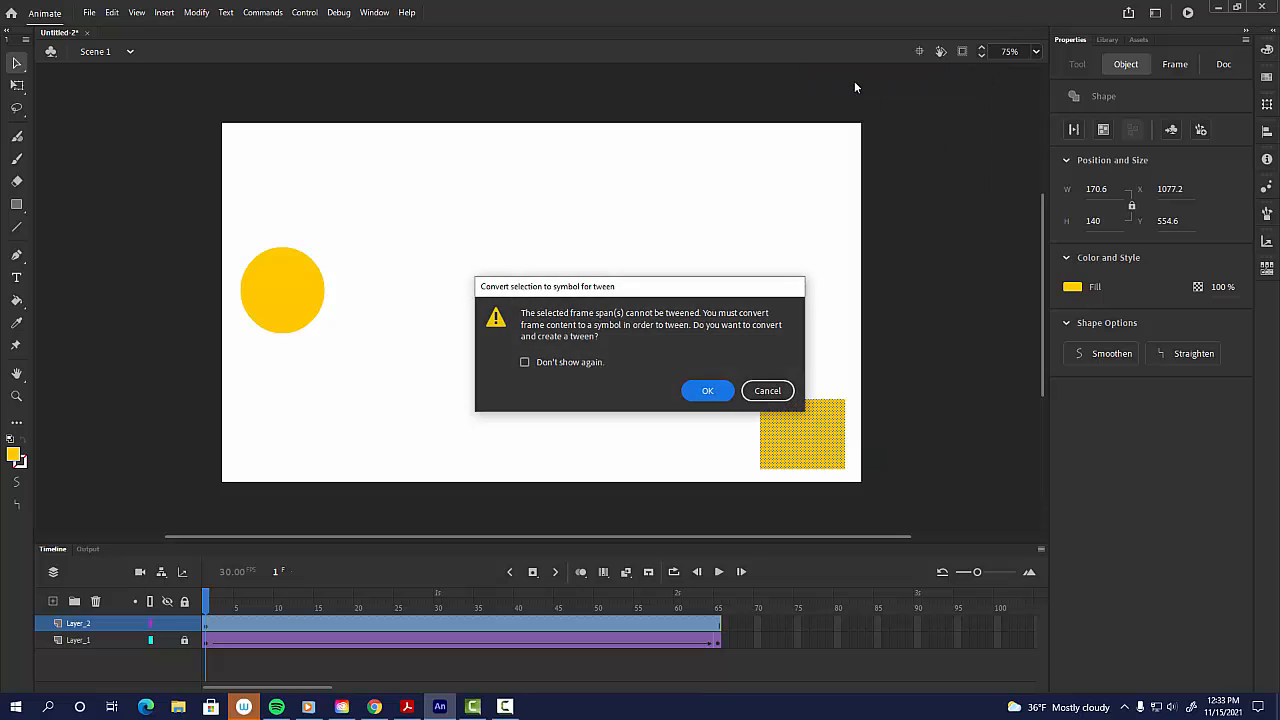
pyautogui.click(712, 397)
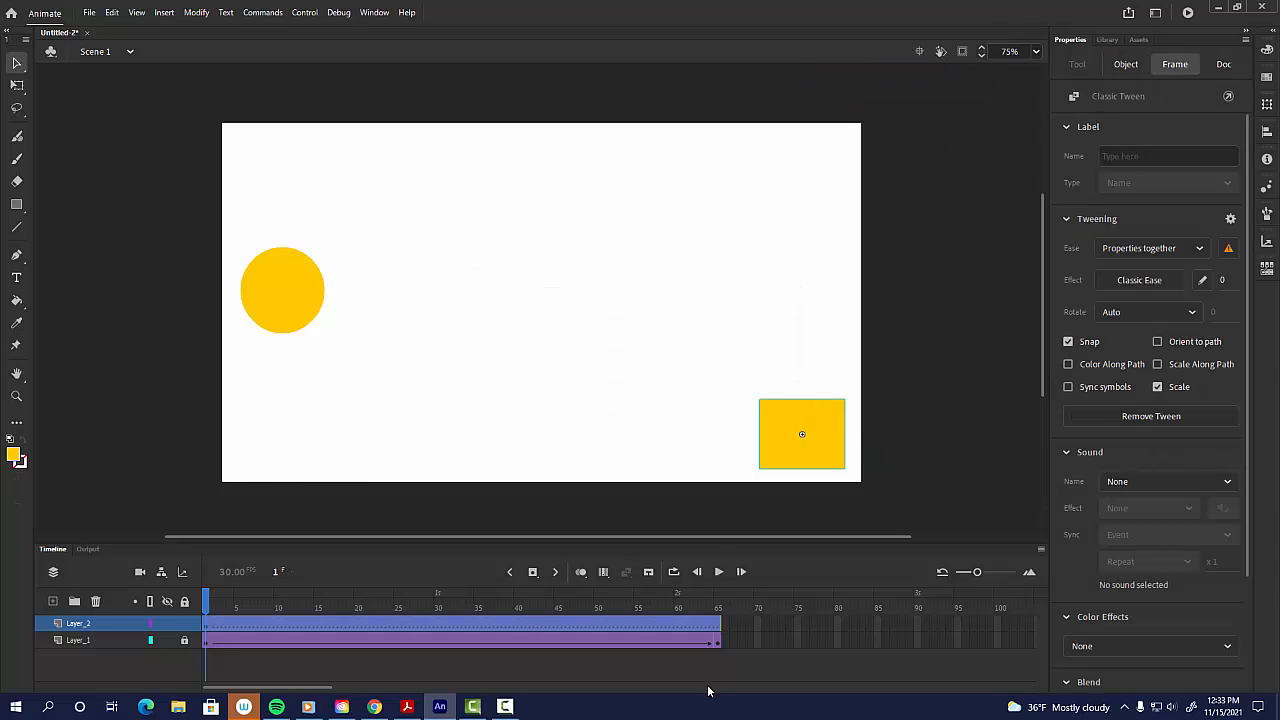
# Step: Insert a keyframe at frame 65 on the rectangle's layer and move the rectangle to the stage's top-left corner
pyautogui.click(720, 642)
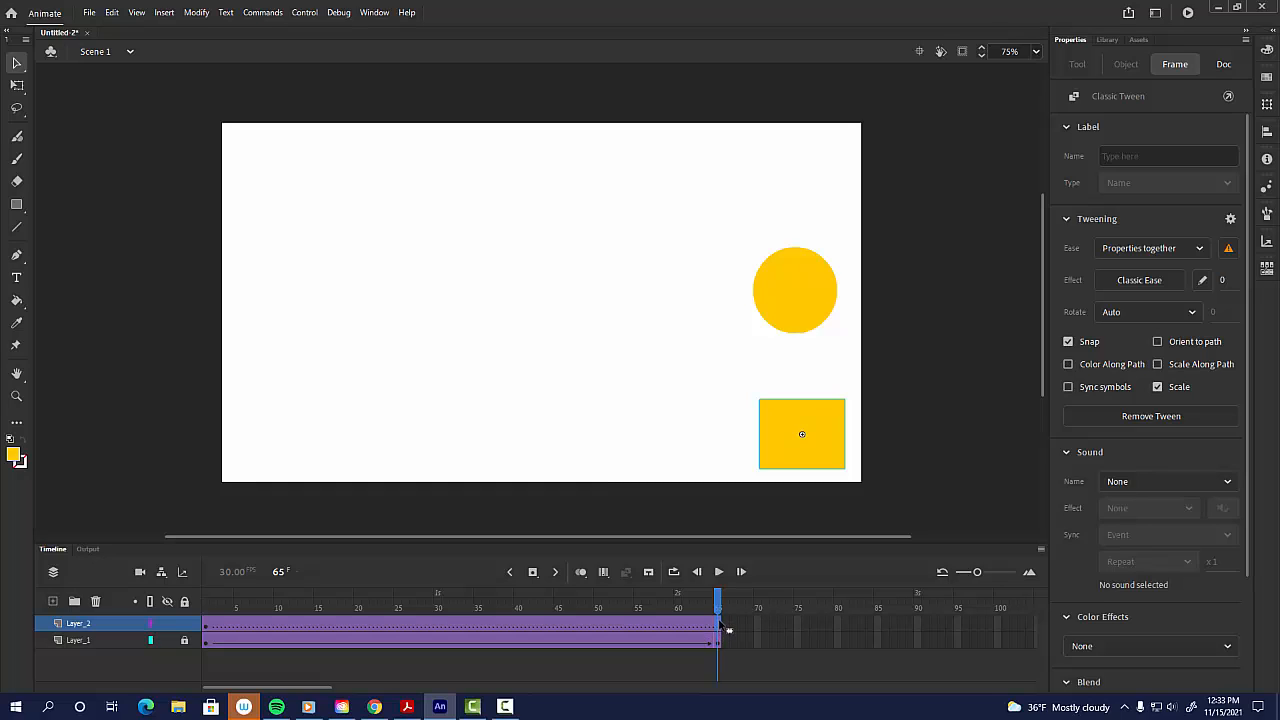
pyautogui.press('F6')
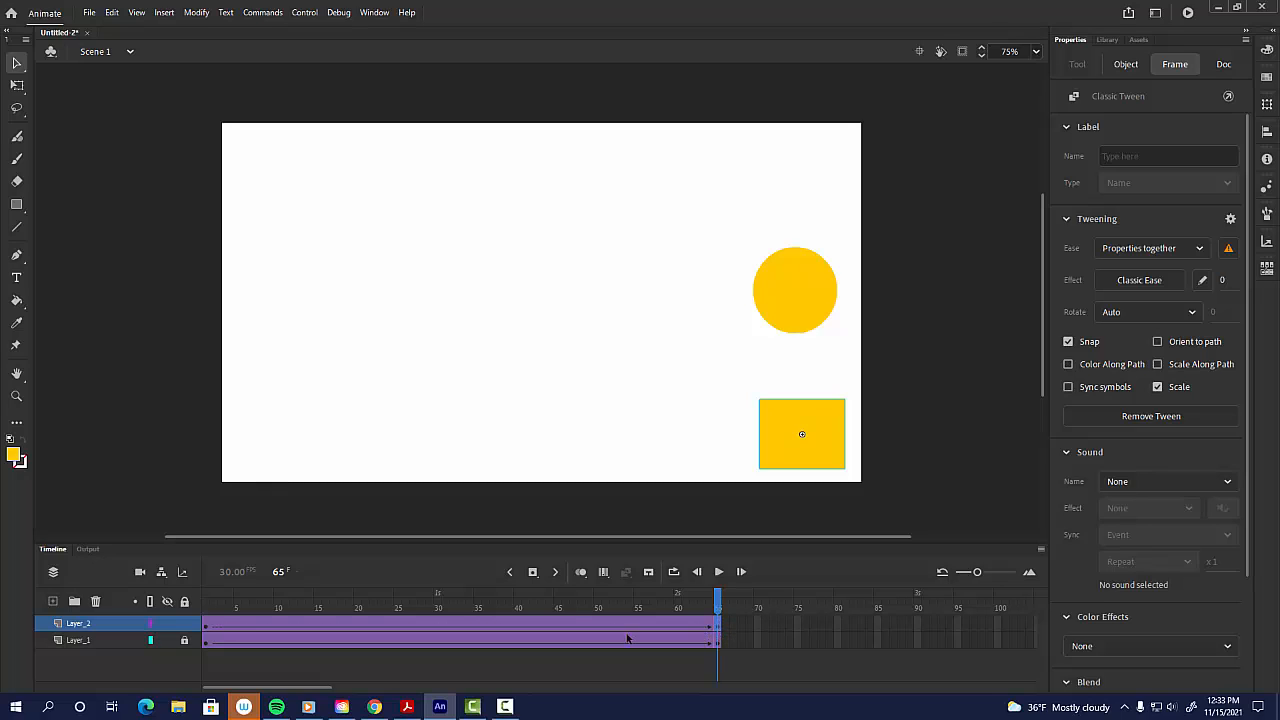
pyautogui.click(206, 600)
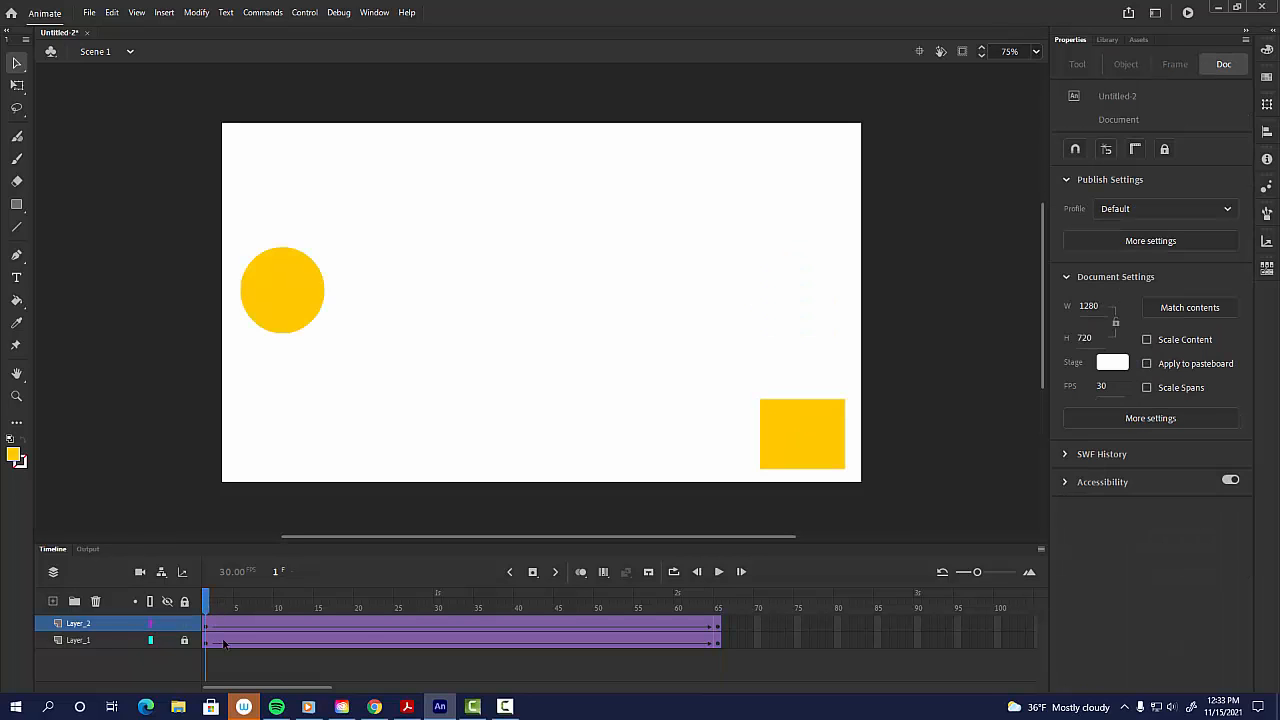
pyautogui.click(717, 612)
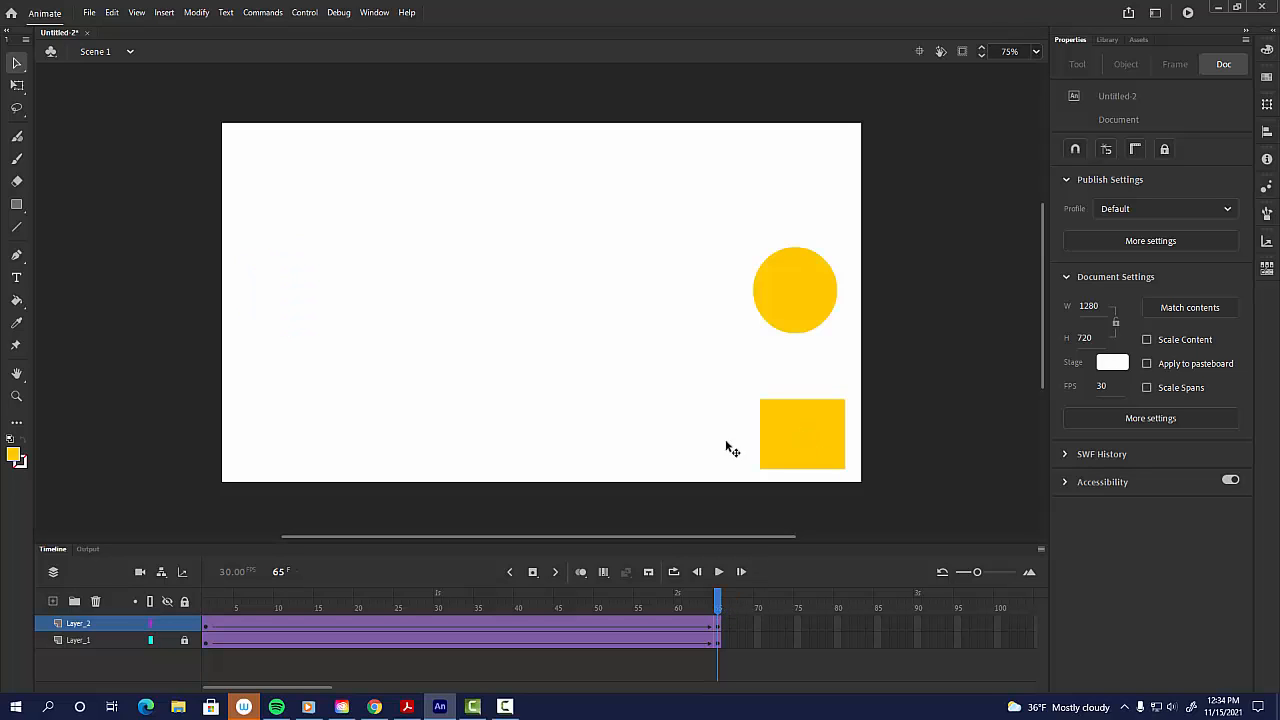
pyautogui.moveTo(807, 439); pyautogui.dragTo(278, 174)
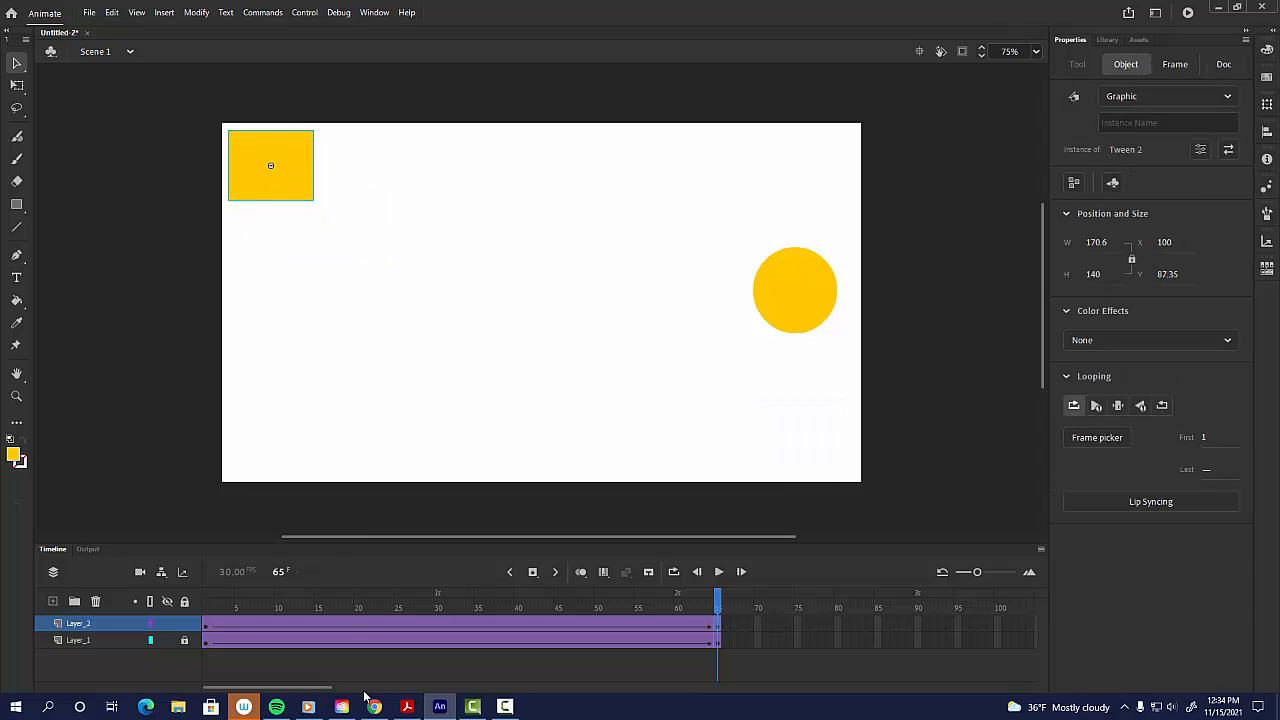
# Step: Play the animation and lock the rectangle's layer
pyautogui.press('Return')
pyautogui.press('Return')
pyautogui.press('Return')
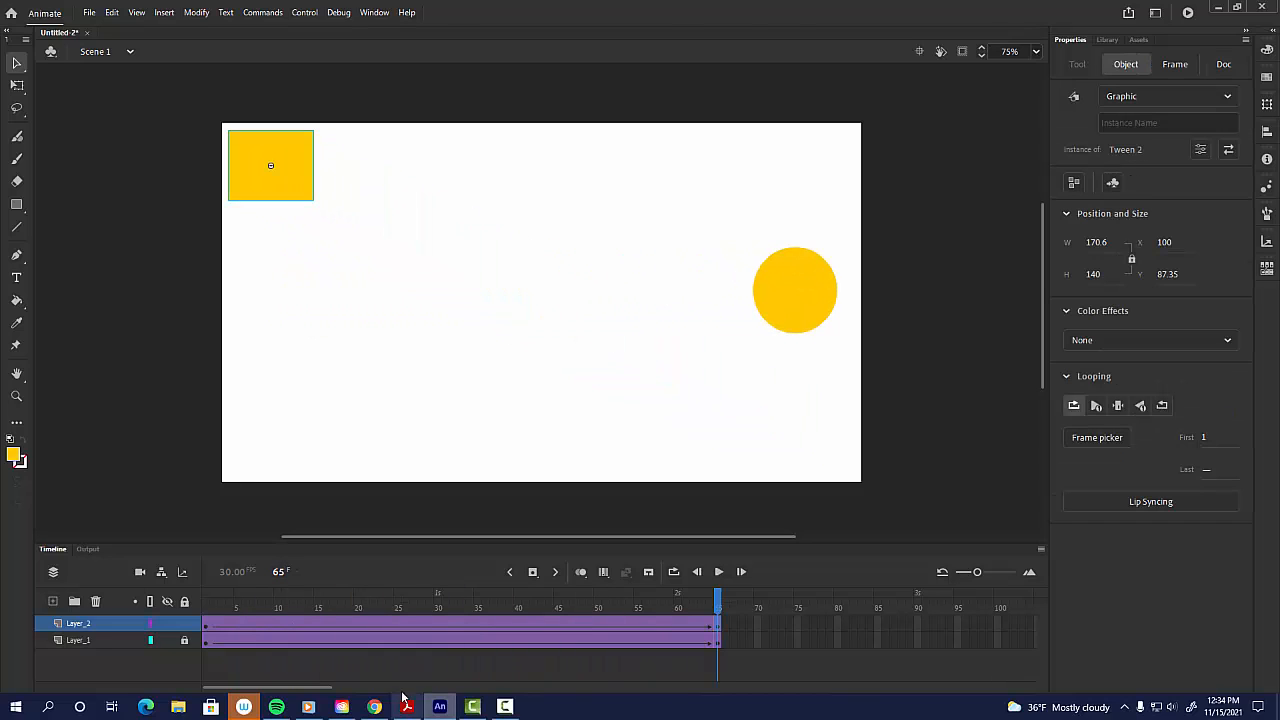
pyautogui.click(184, 624)
pyautogui.click(184, 640)
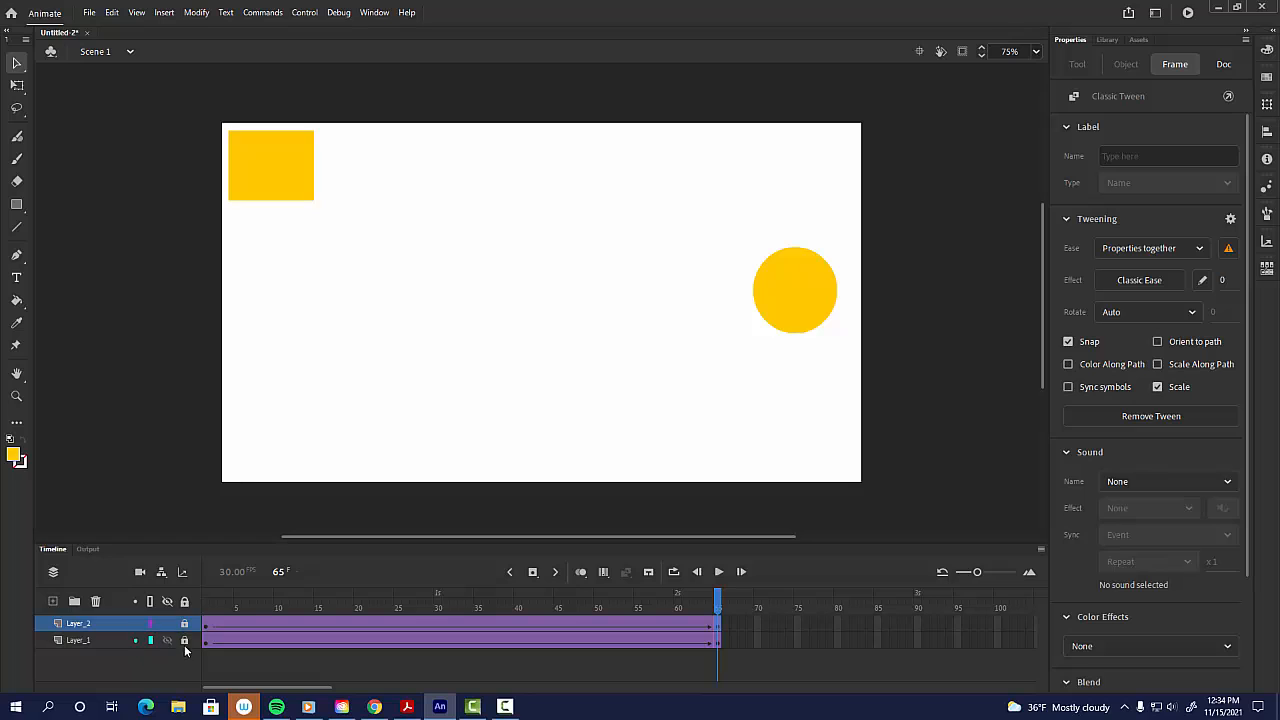
# Step: Return to the first frame and add a new layer above the rectangle's layer
pyautogui.moveTo(253, 608); pyautogui.dragTo(170, 609)
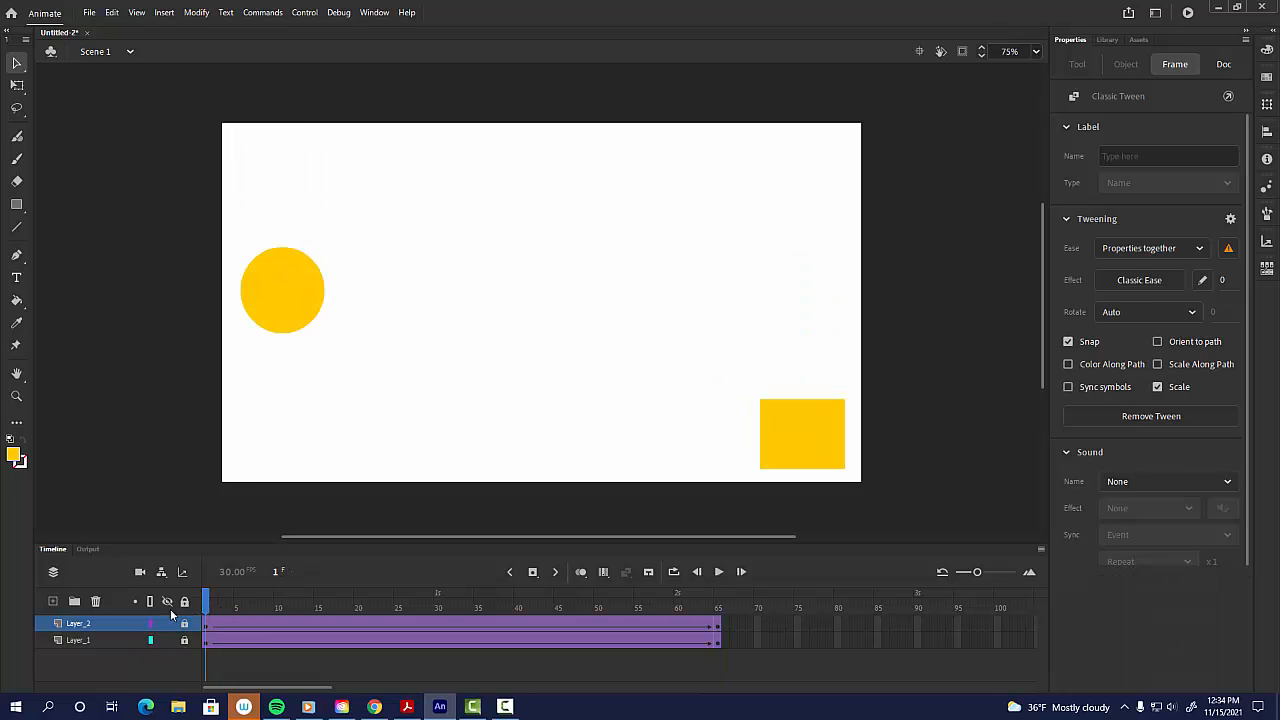
pyautogui.click(54, 601)
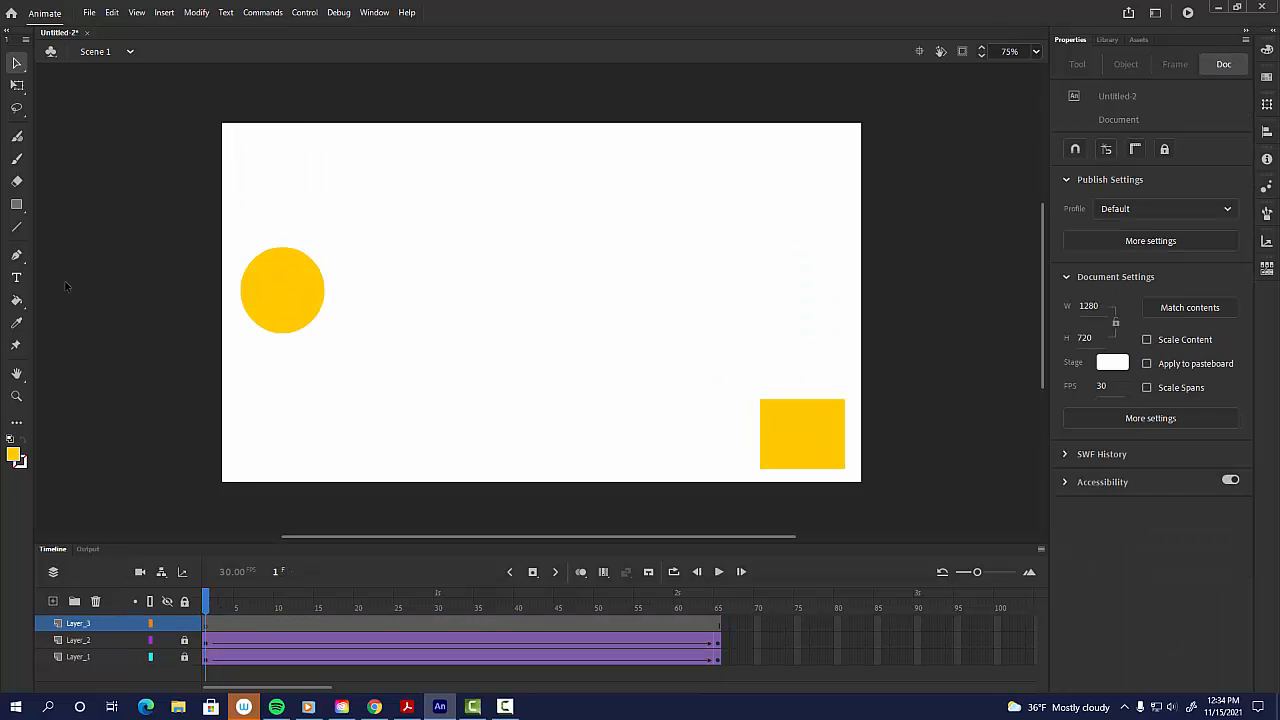
# Step: Draw a red star about 112 × 108 px in the stage's centre with the PolyStar tool set to star style
pyautogui.moveTo(17, 205); pyautogui.dragTo(63, 289)
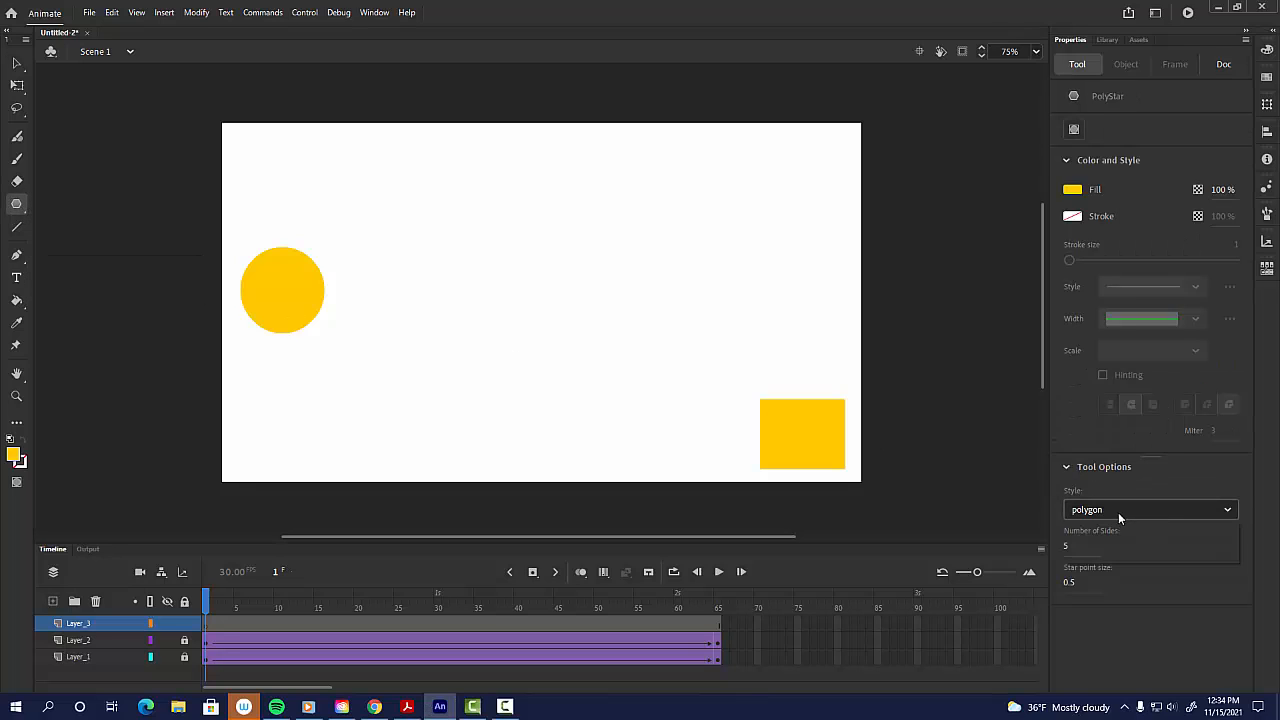
pyautogui.click(1119, 511)
pyautogui.click(1100, 553)
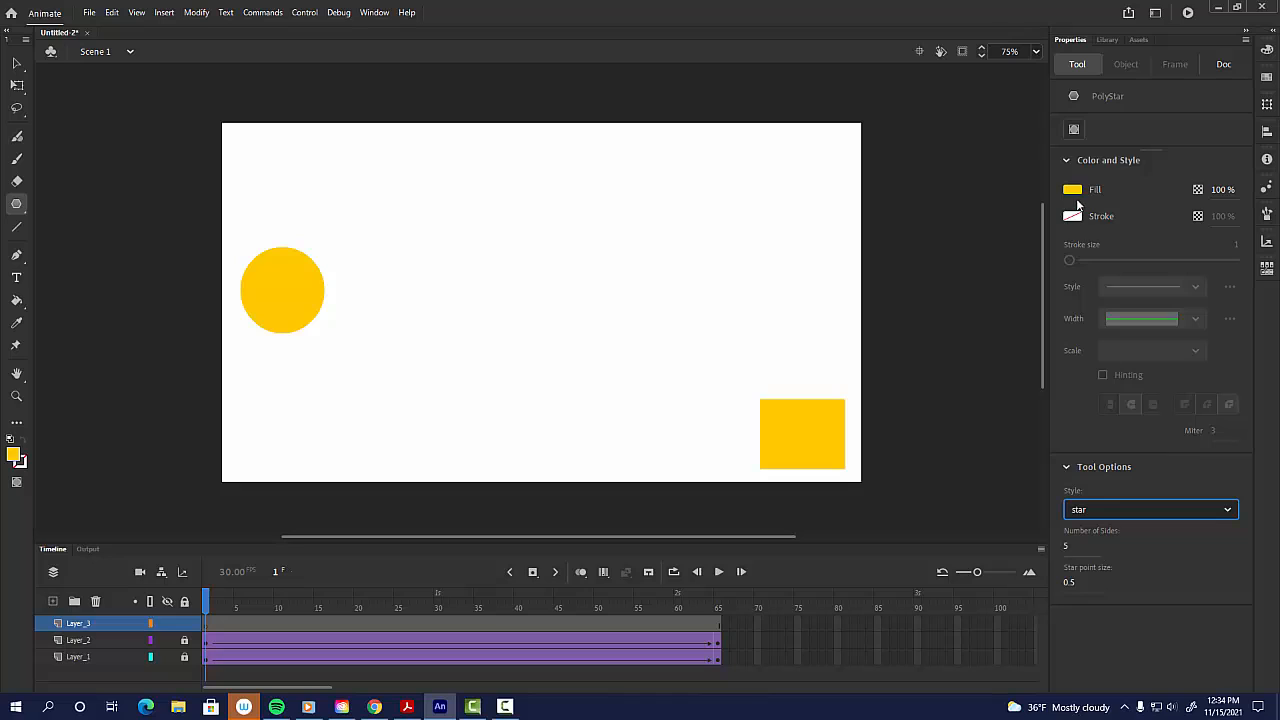
pyautogui.click(1074, 193)
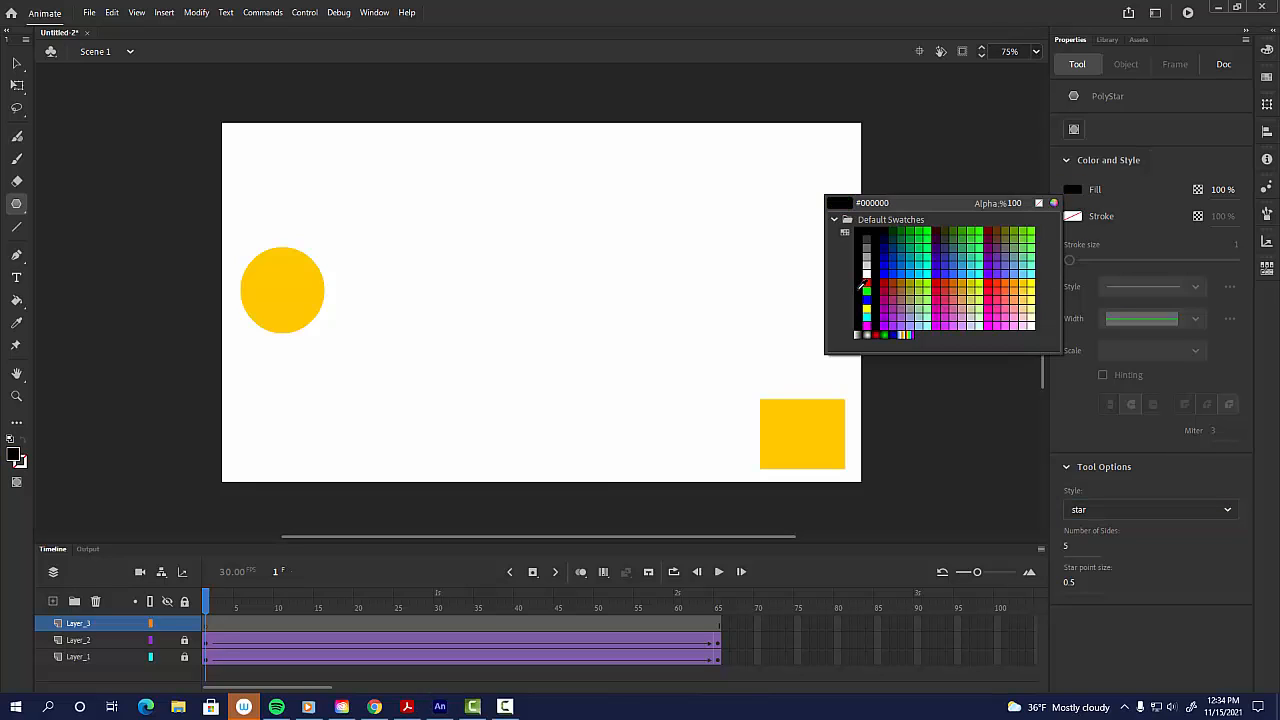
pyautogui.click(867, 282)
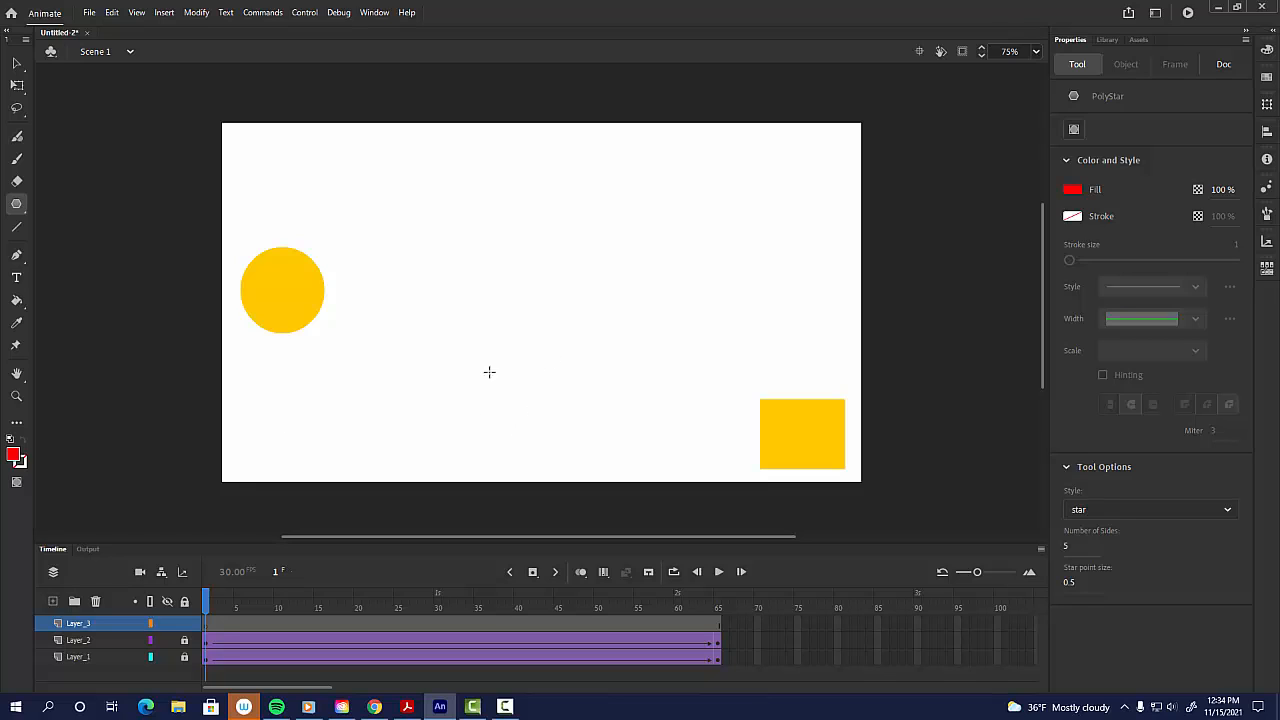
pyautogui.moveTo(513, 298); pyautogui.dragTo(531, 321)
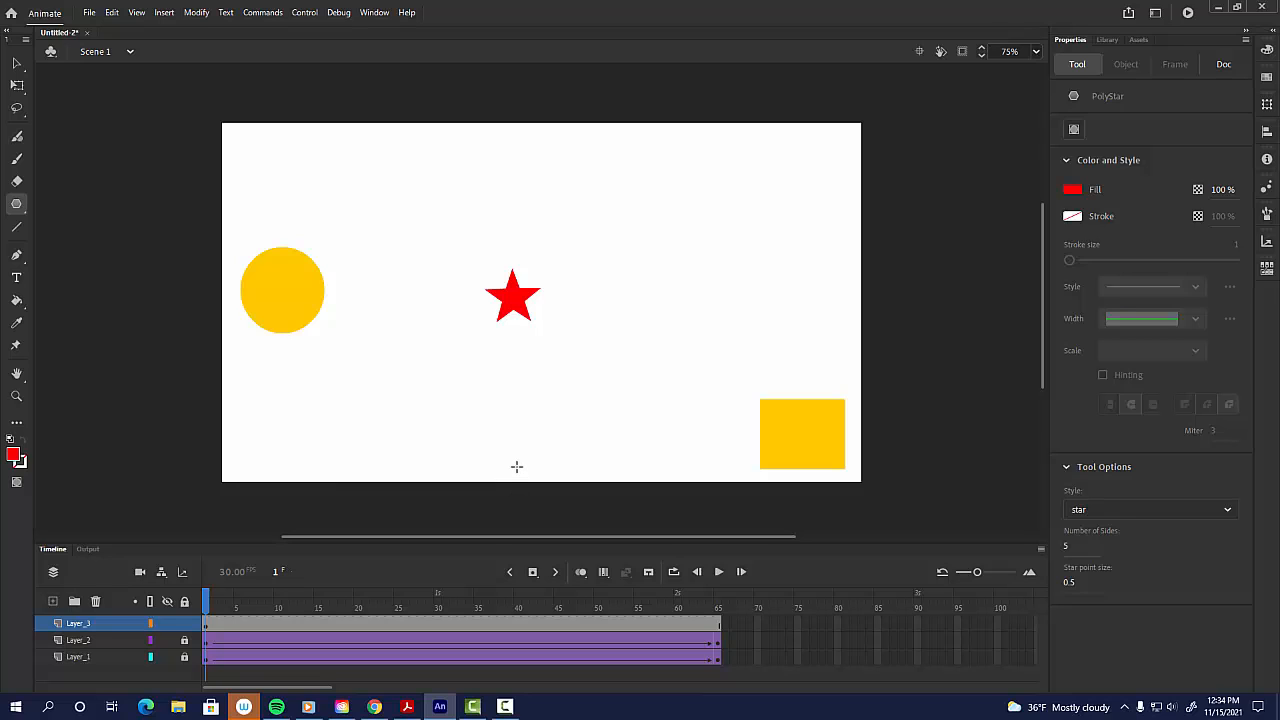
# Step: Select the star and create a classic tween, accepting conversion of the shape to a symbol
pyautogui.press('v')
pyautogui.moveTo(467, 241); pyautogui.dragTo(584, 372)
pyautogui.rightClick(511, 293)
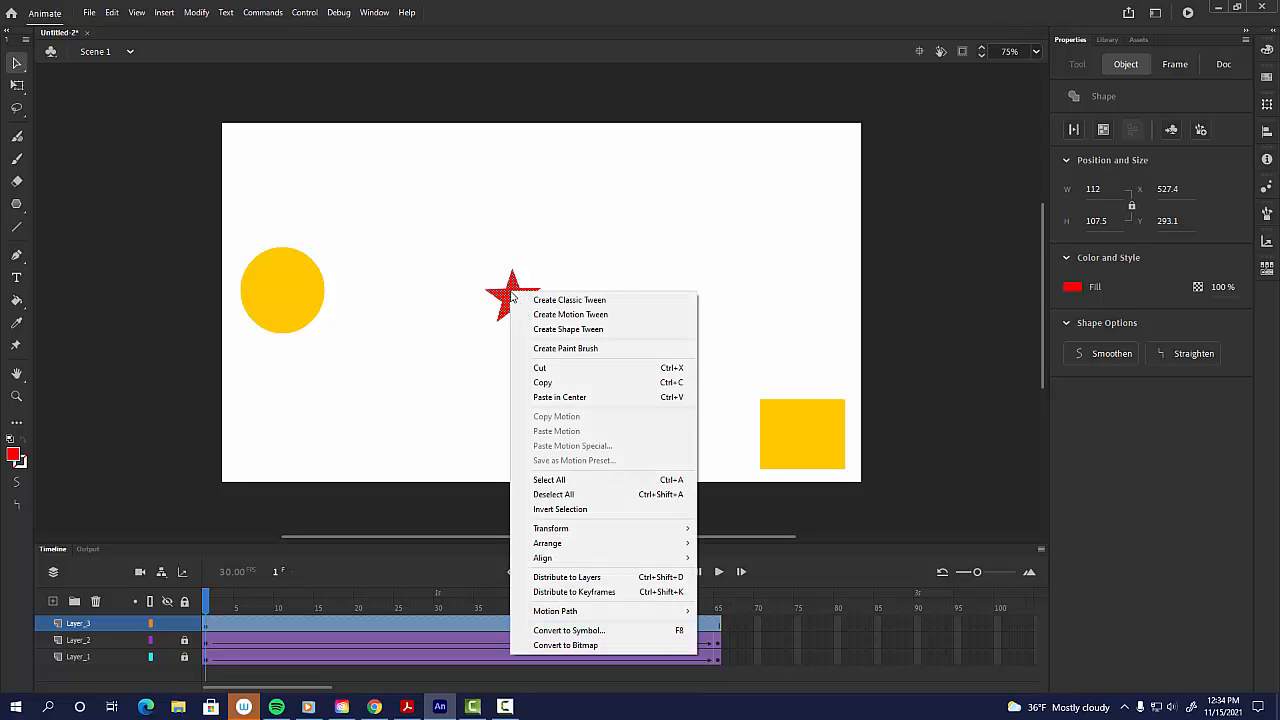
pyautogui.click(545, 302)
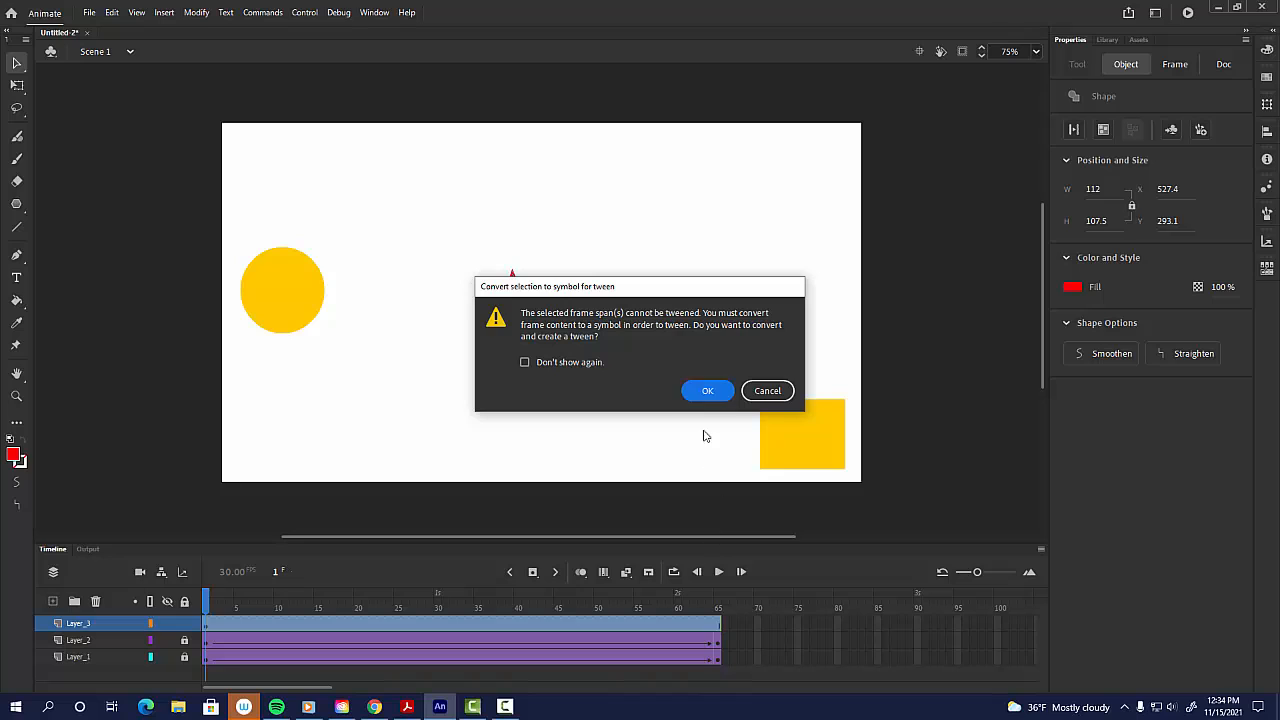
pyautogui.click(708, 390)
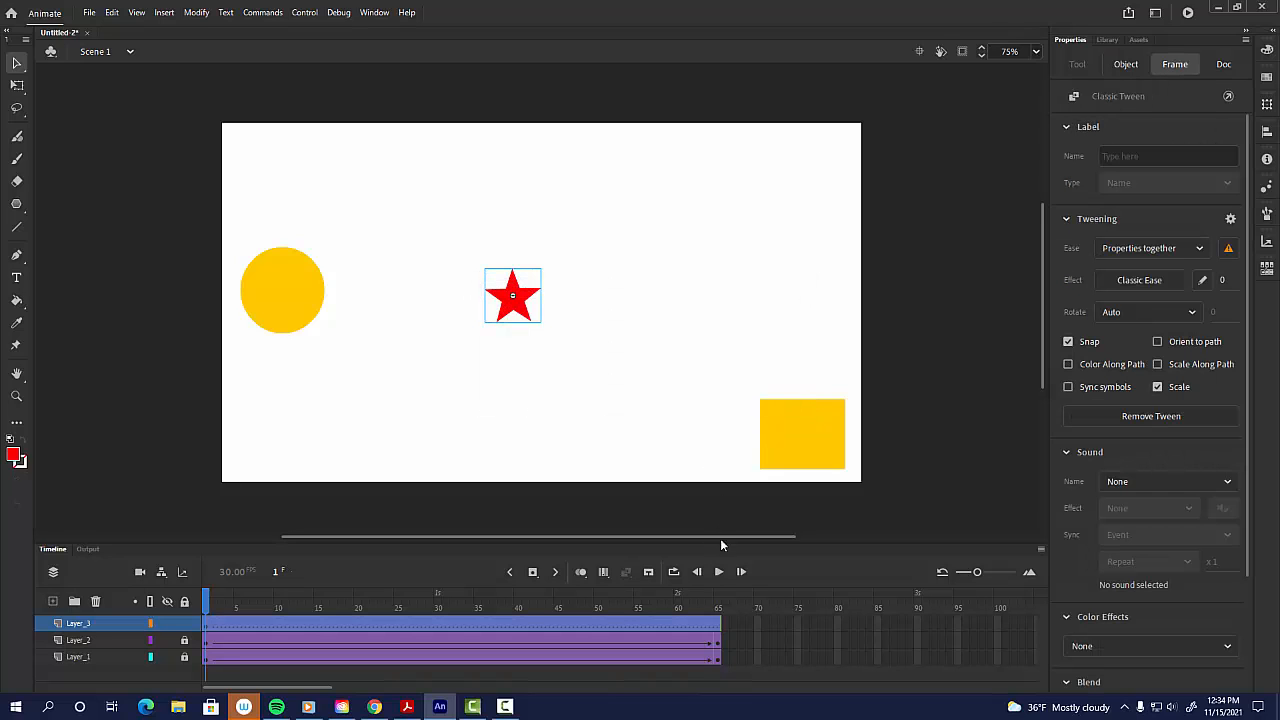
# Step: Insert a keyframe at frame 65 on the star's layer and scale the star up to about 533 × 465 px
pyautogui.click(718, 630)
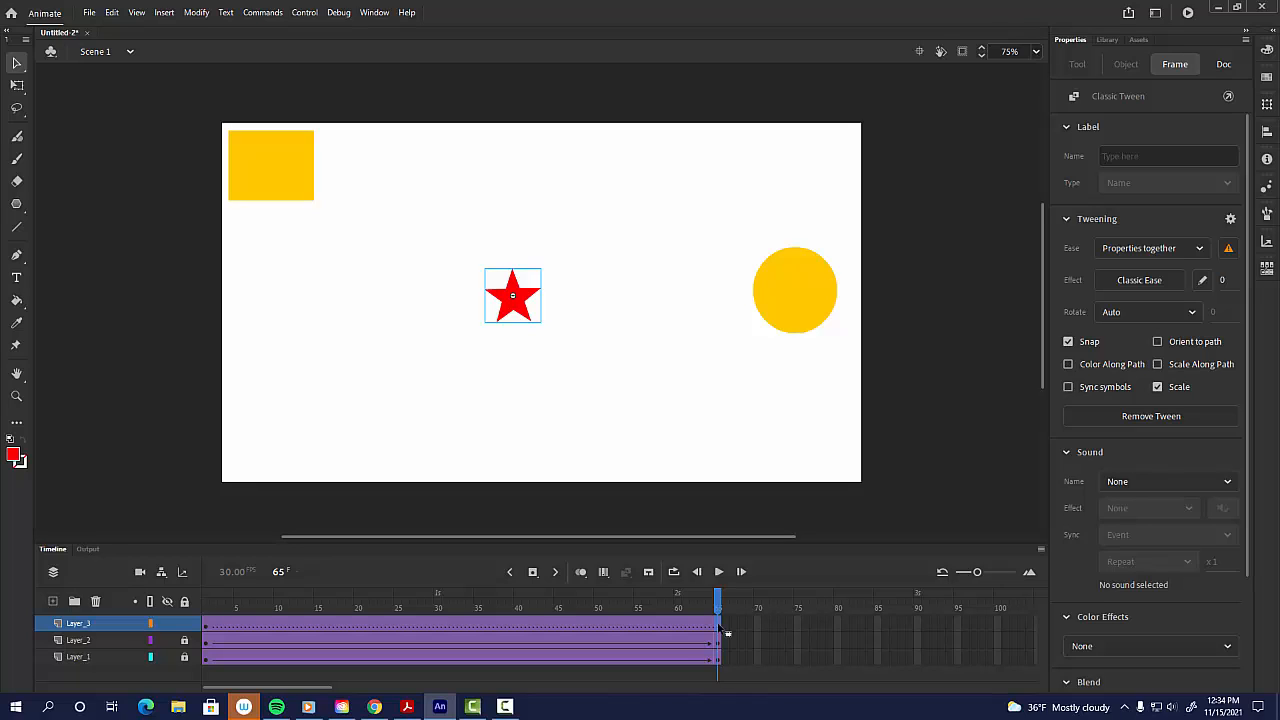
pyautogui.press('F6')
pyautogui.click(207, 608)
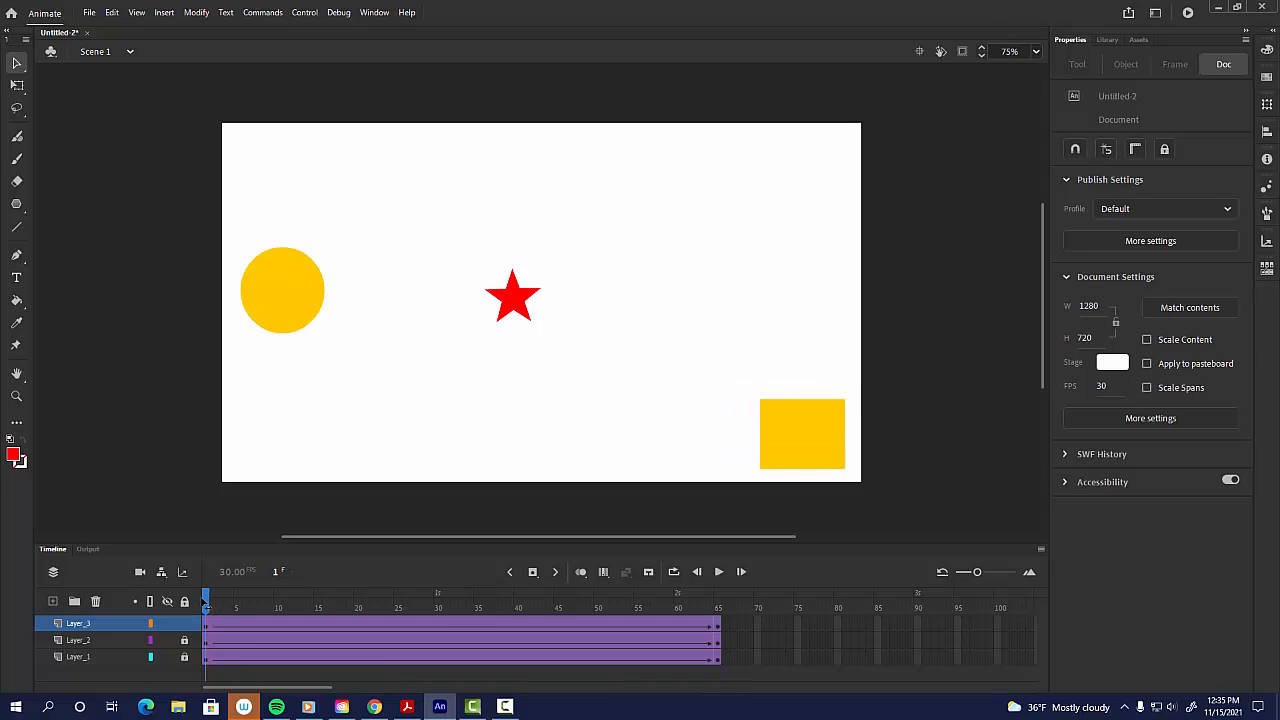
pyautogui.click(716, 625)
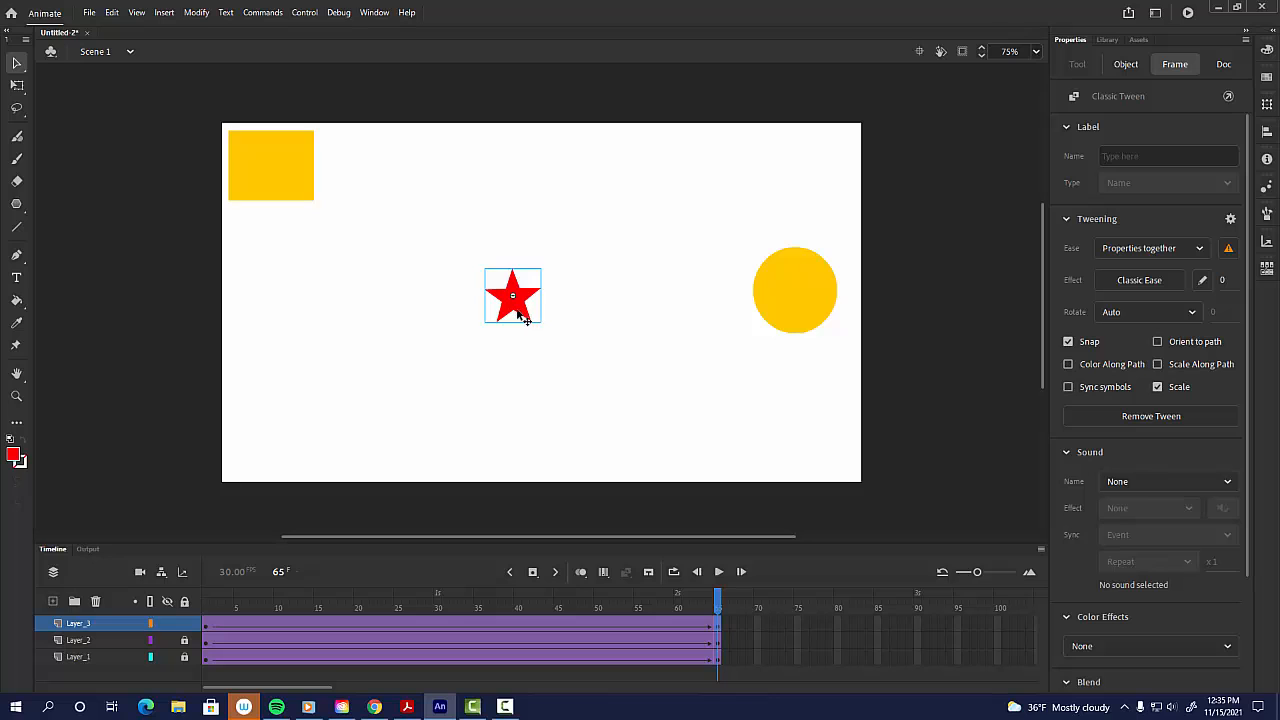
pyautogui.press('q')
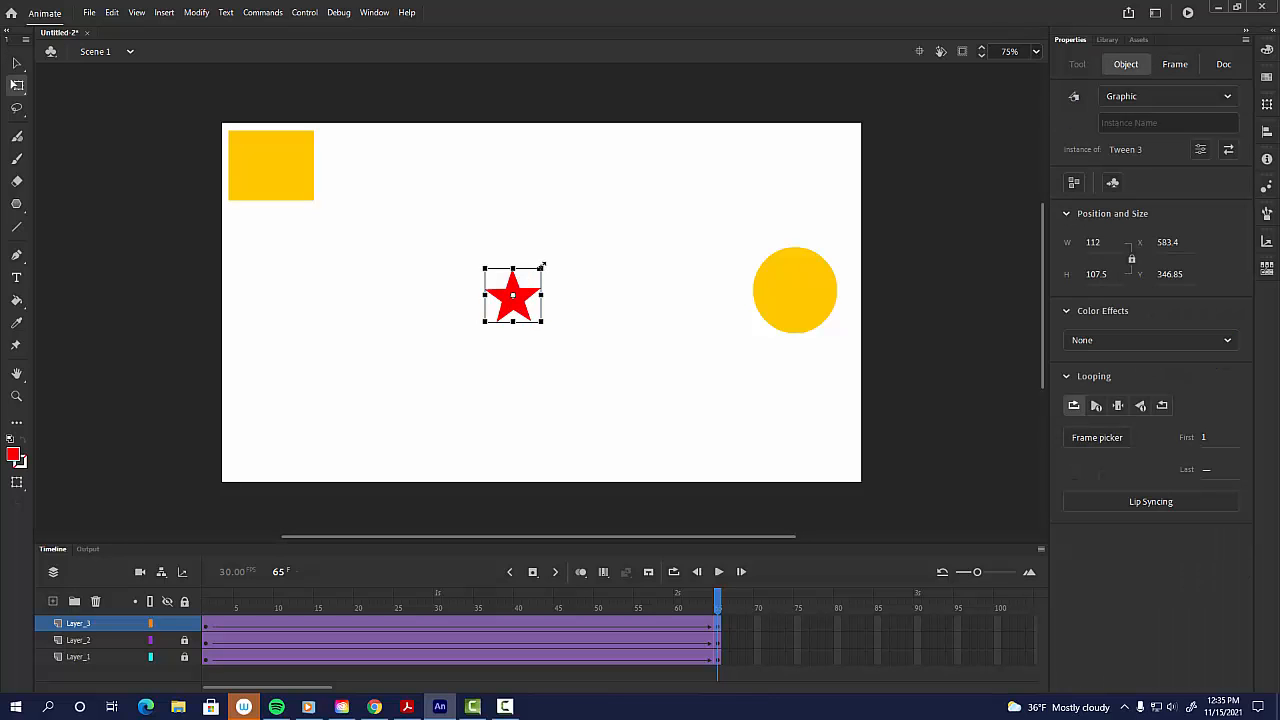
pyautogui.moveTo(542, 266); pyautogui.dragTo(647, 176)
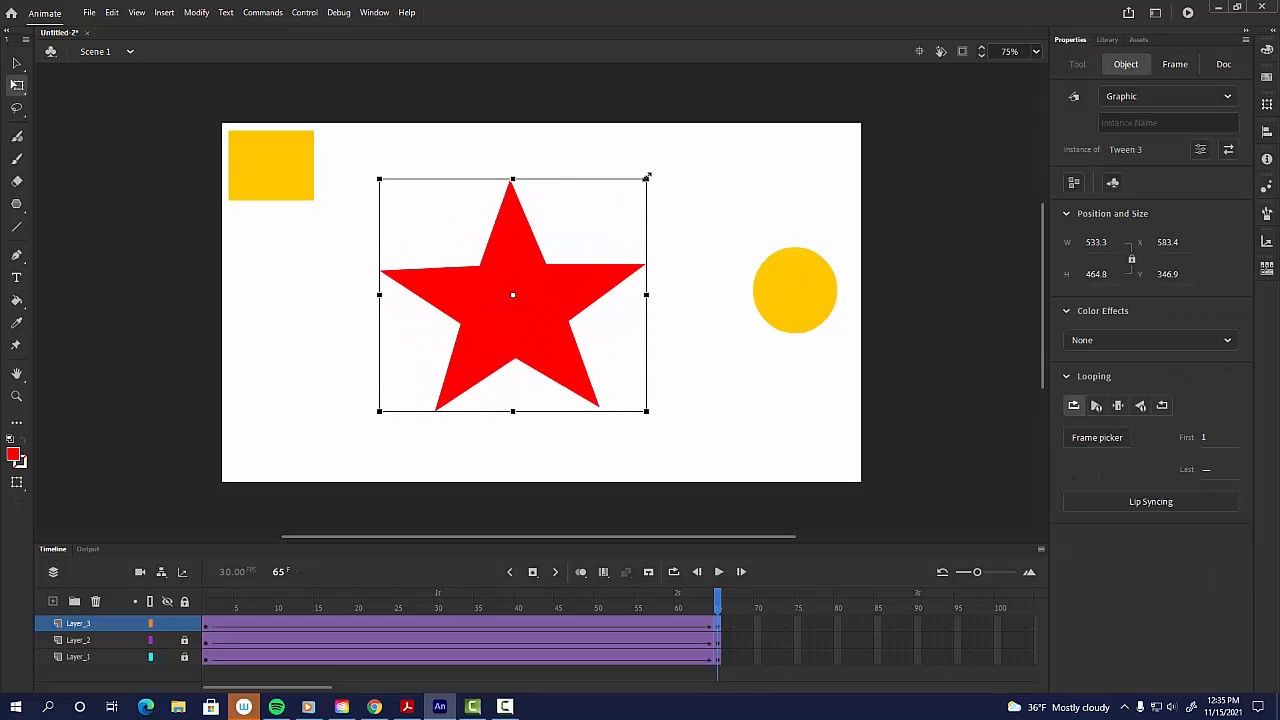
# Step: Play the animation and lock the star's layer
pyautogui.press('Return')
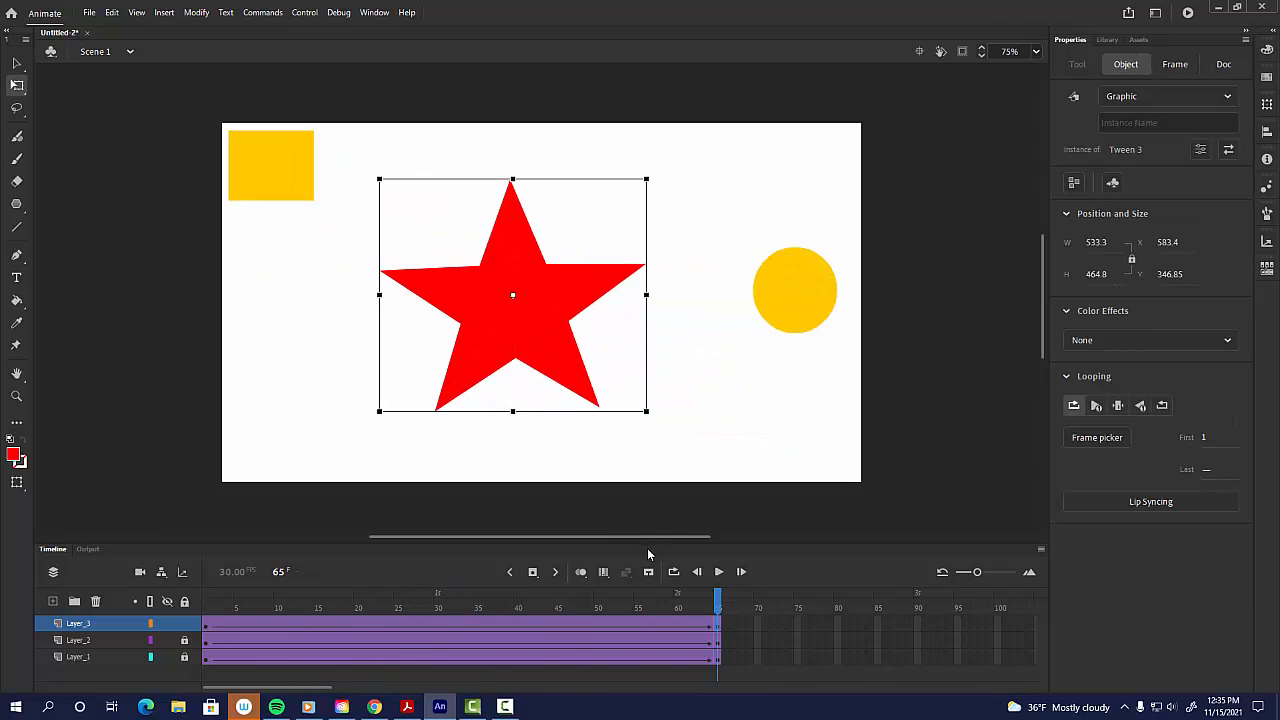
pyautogui.moveTo(217, 610); pyautogui.dragTo(4, 654)
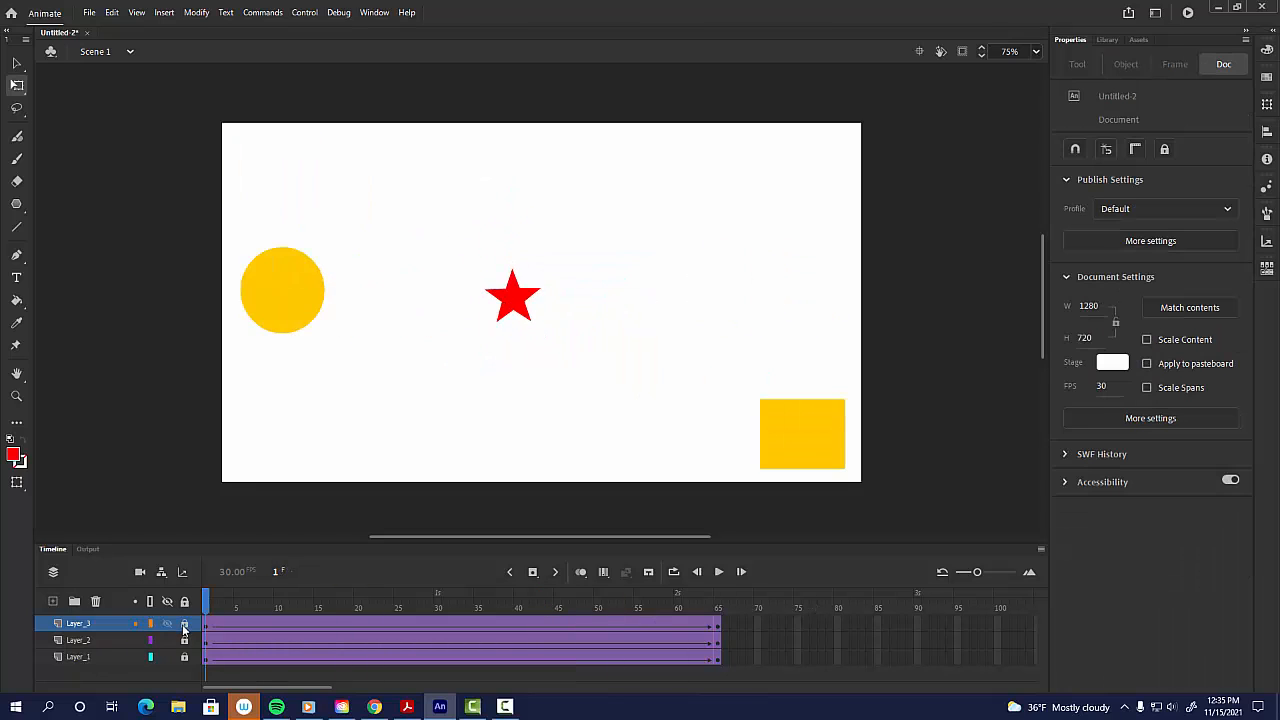
# Step: Add a new layer and draw a black stick figure with the brush near the stage's bottom-left corner
pyautogui.click(53, 601)
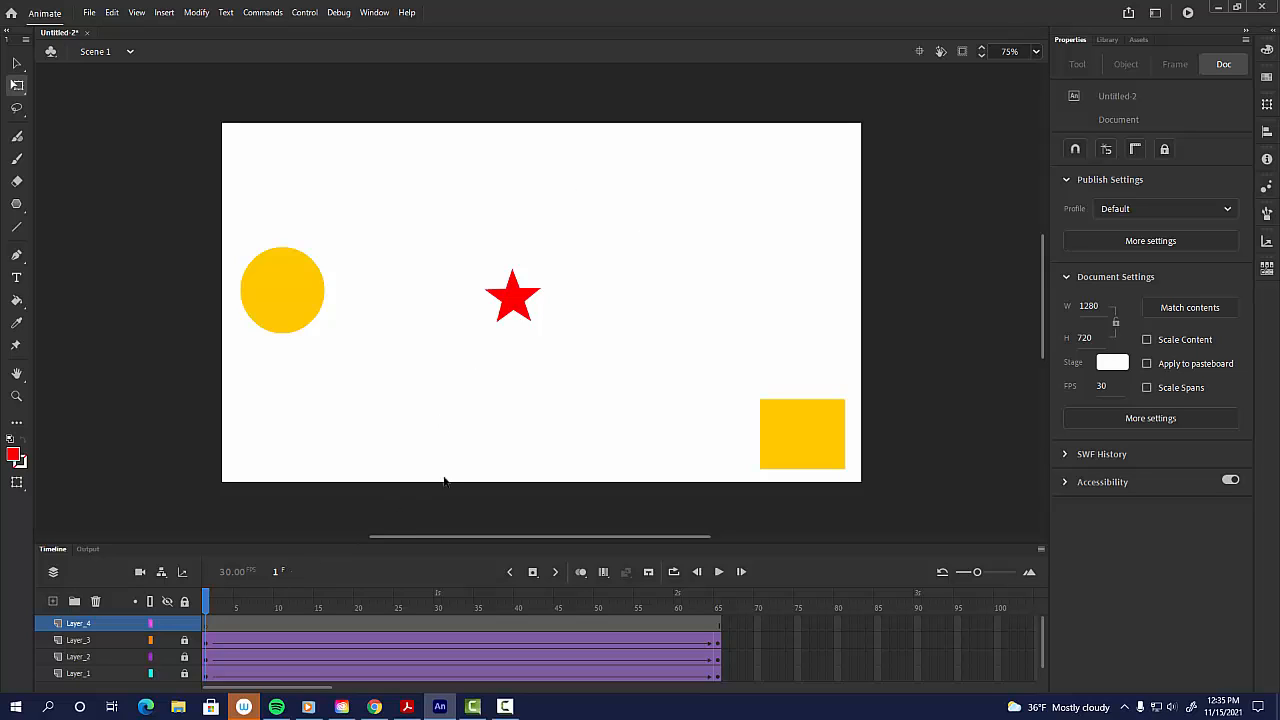
pyautogui.press('b')
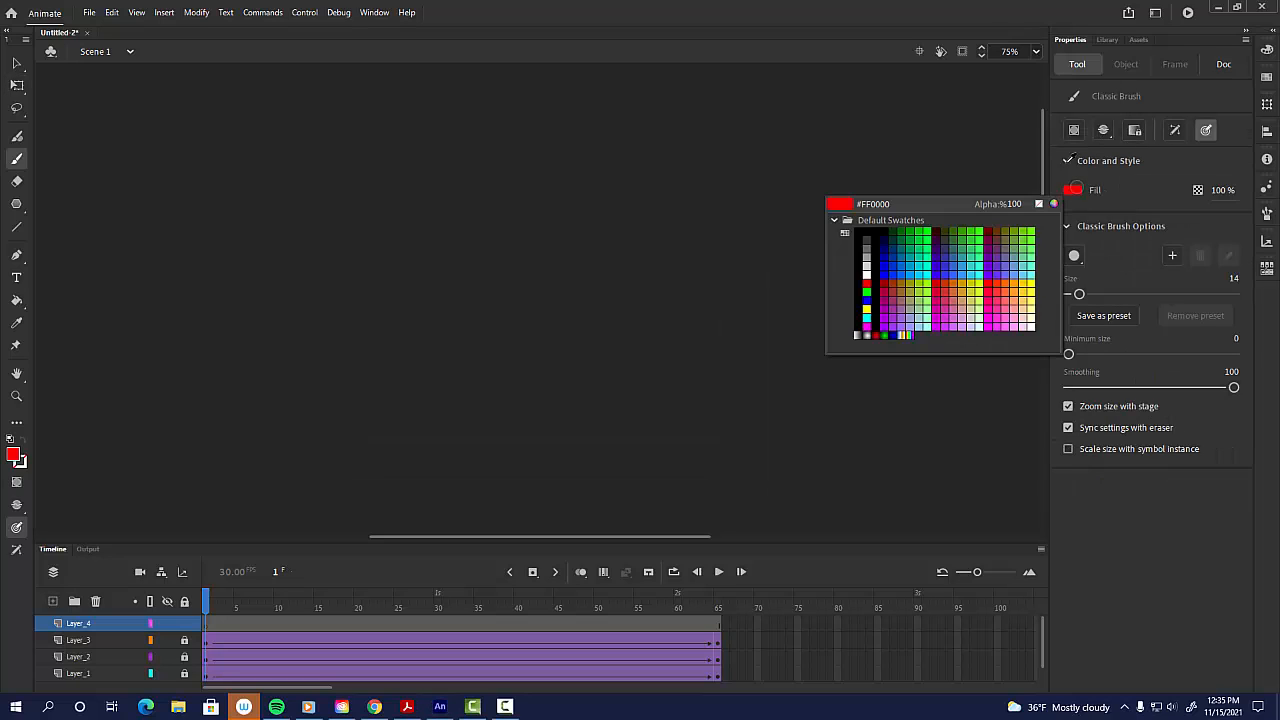
pyautogui.click(1074, 190)
pyautogui.click(1040, 50)
pyautogui.click(1036, 51)
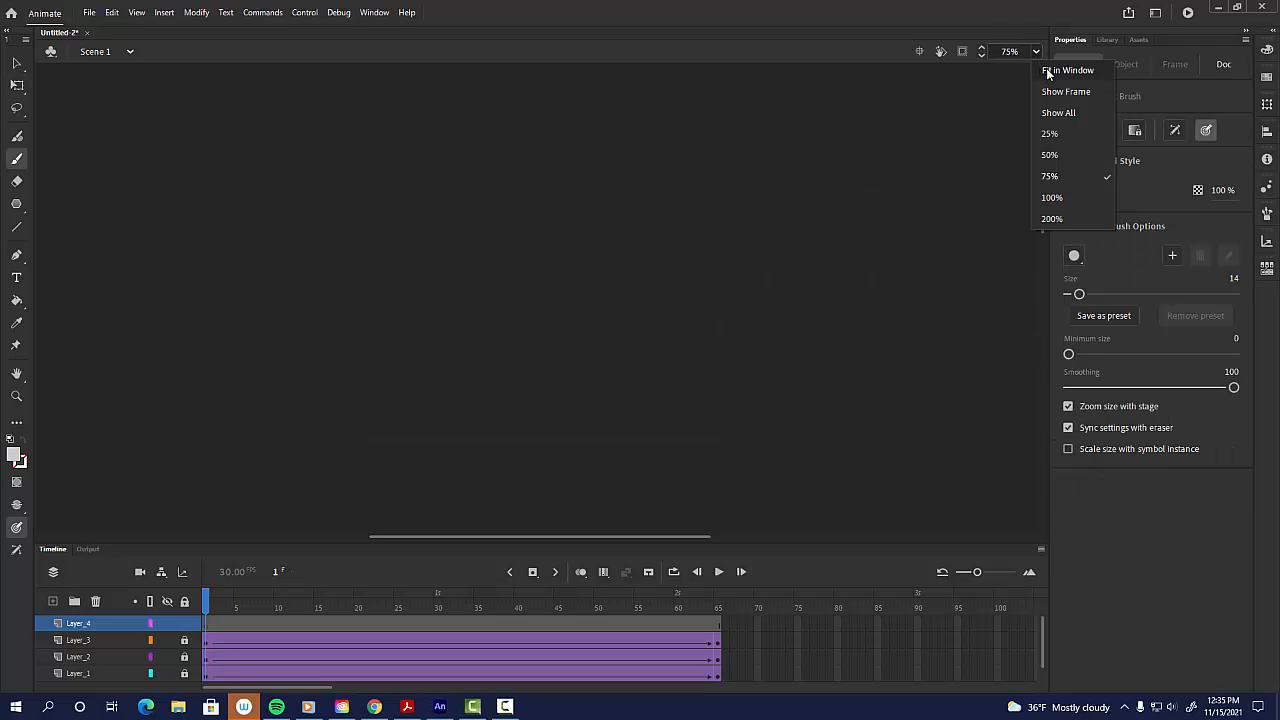
pyautogui.click(1045, 63)
pyautogui.click(1036, 51)
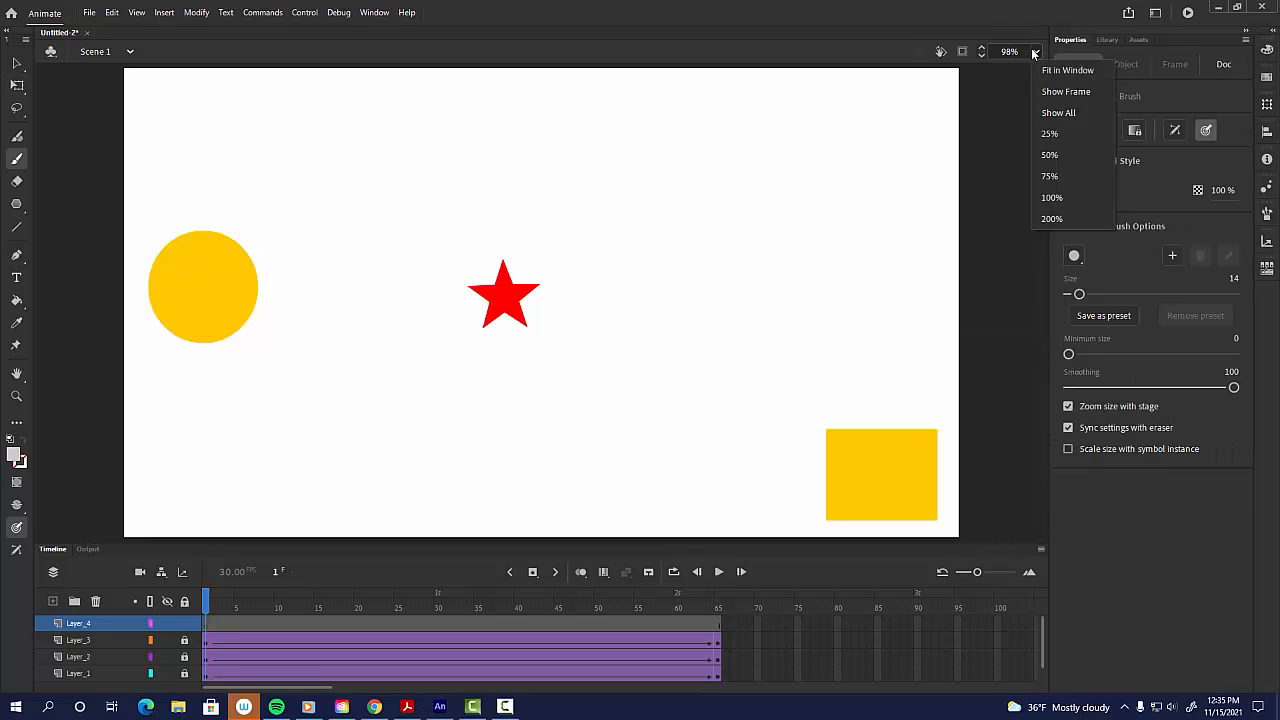
pyautogui.click(1047, 172)
pyautogui.click(1072, 190)
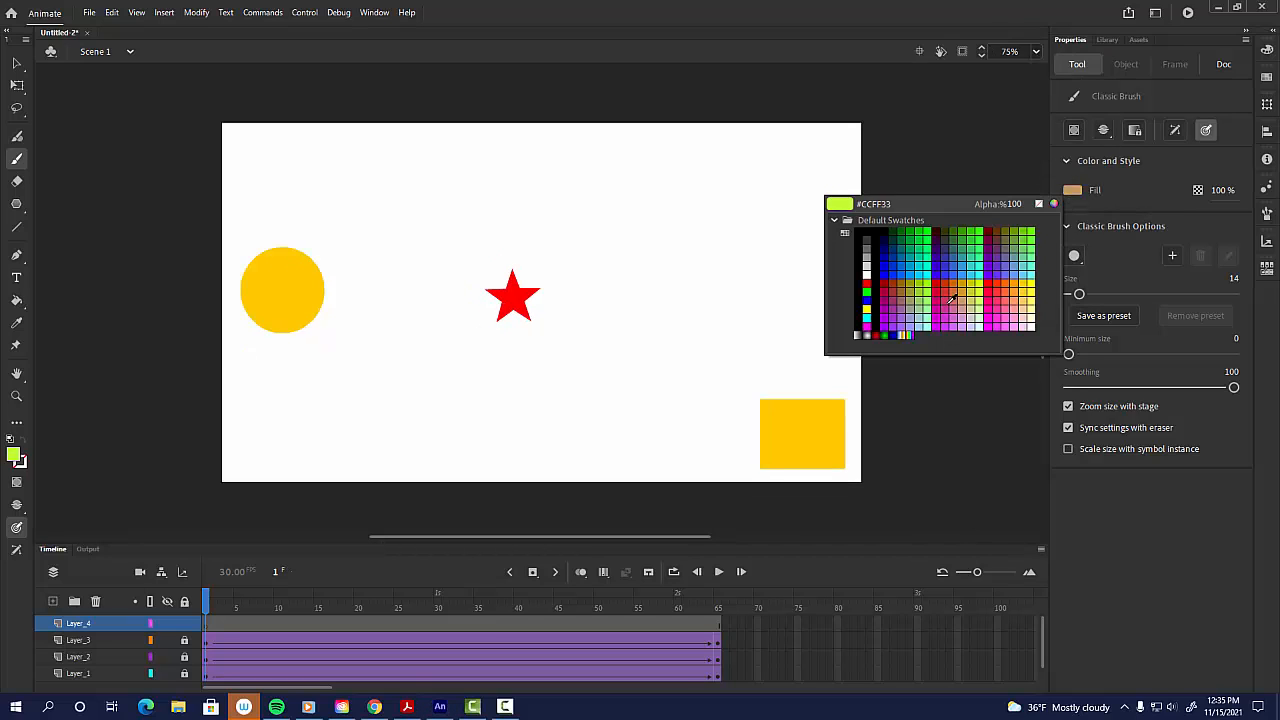
pyautogui.click(866, 236)
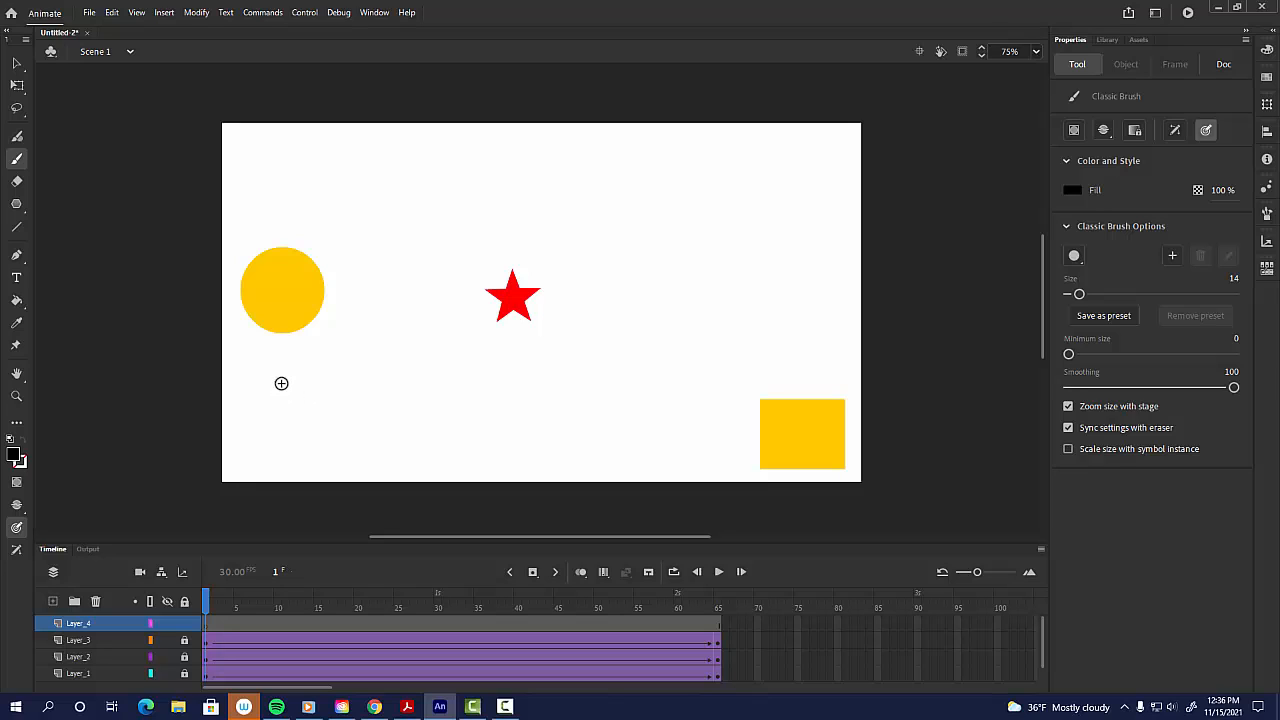
pyautogui.moveTo(283, 377); pyautogui.dragTo(300, 382)
pyautogui.moveTo(276, 376)
pyautogui.mouseDown()
pyautogui.moveTo(284, 437)
pyautogui.moveTo(315, 478)
pyautogui.mouseUp()
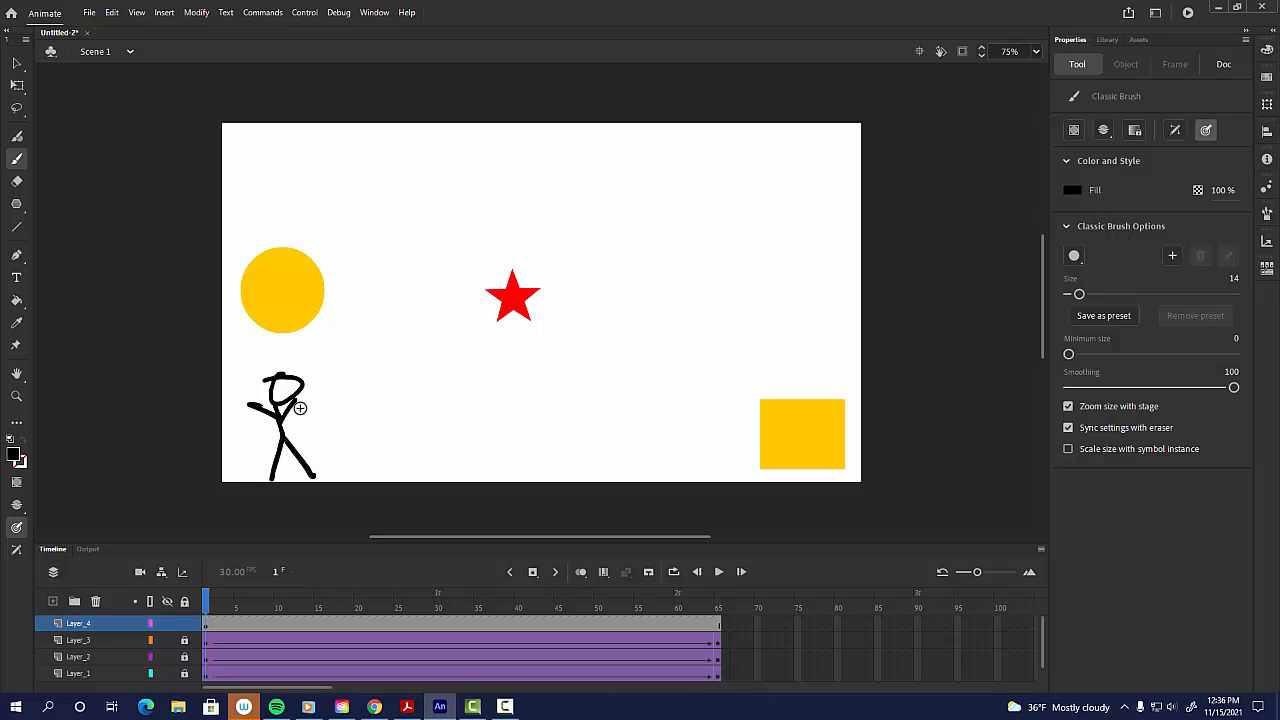
# Step: Fill the stick figure's head with a turquoise colour using the Paint Bucket
pyautogui.press('k')
pyautogui.click(1072, 190)
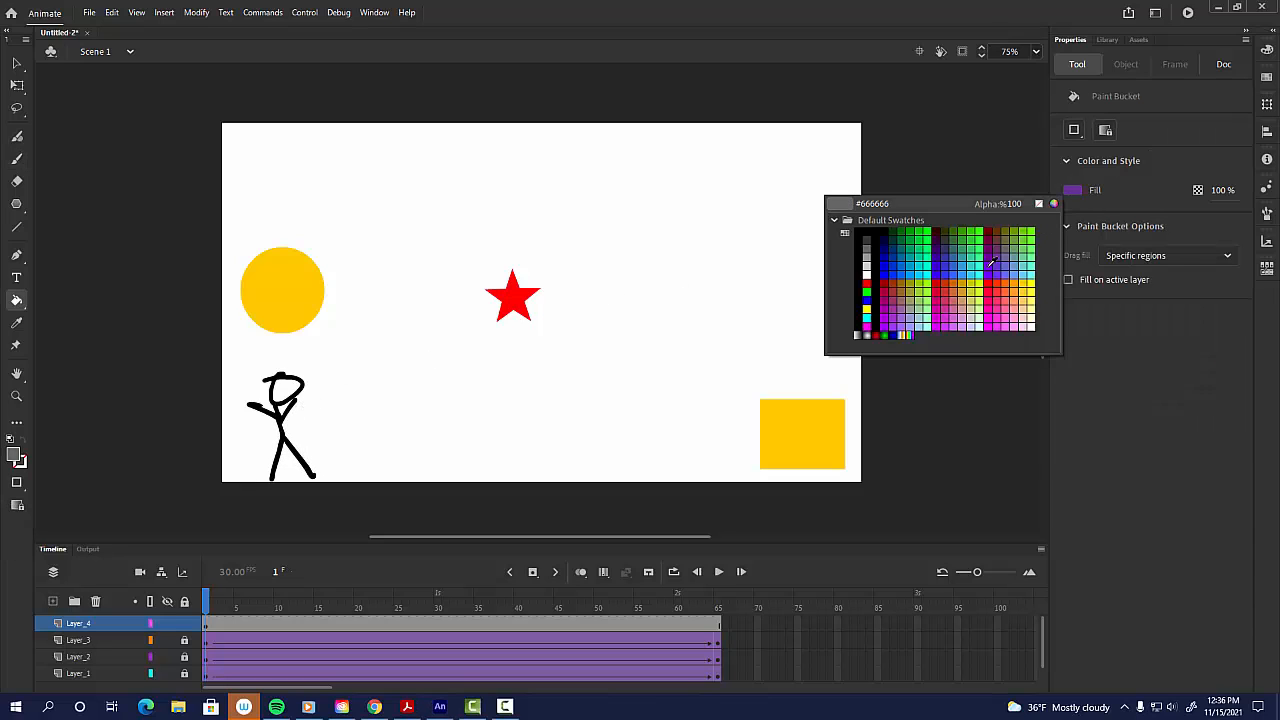
pyautogui.click(980, 261)
pyautogui.click(295, 392)
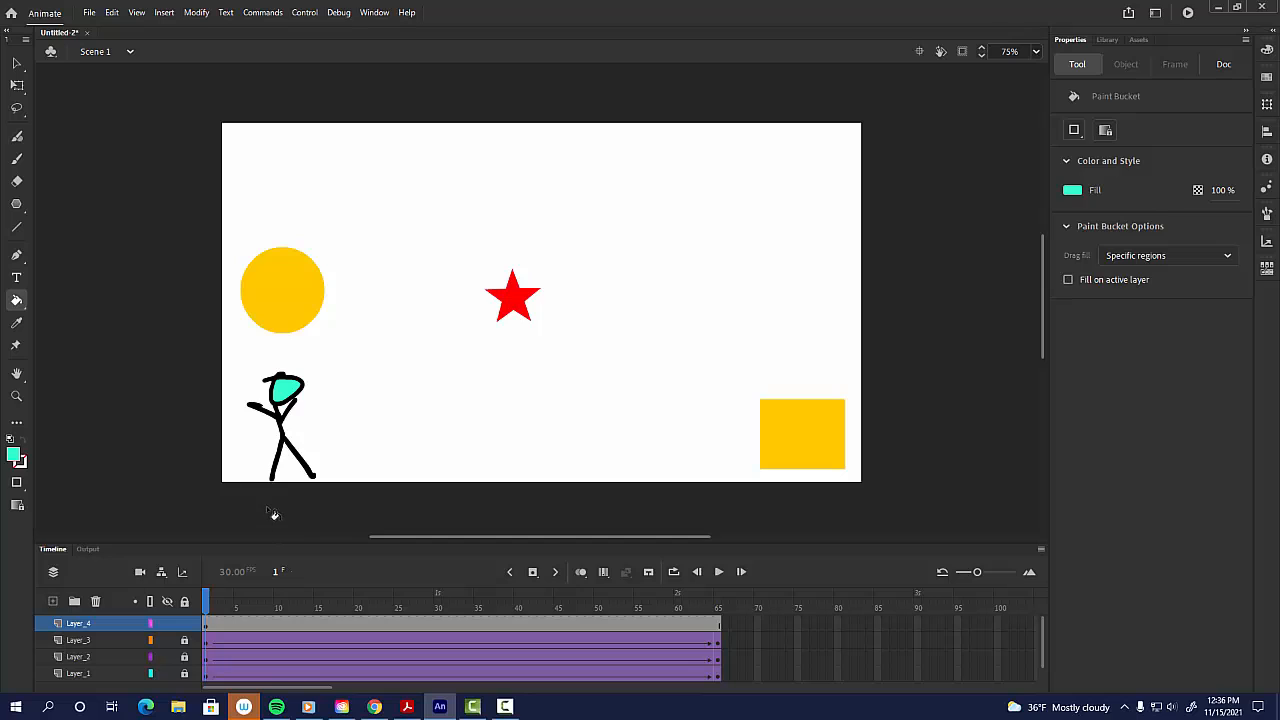
# Step: Select the stick figure and create a classic tween, accepting conversion of the shape to a symbol
pyautogui.press('v')
pyautogui.moveTo(209, 357); pyautogui.dragTo(362, 496)
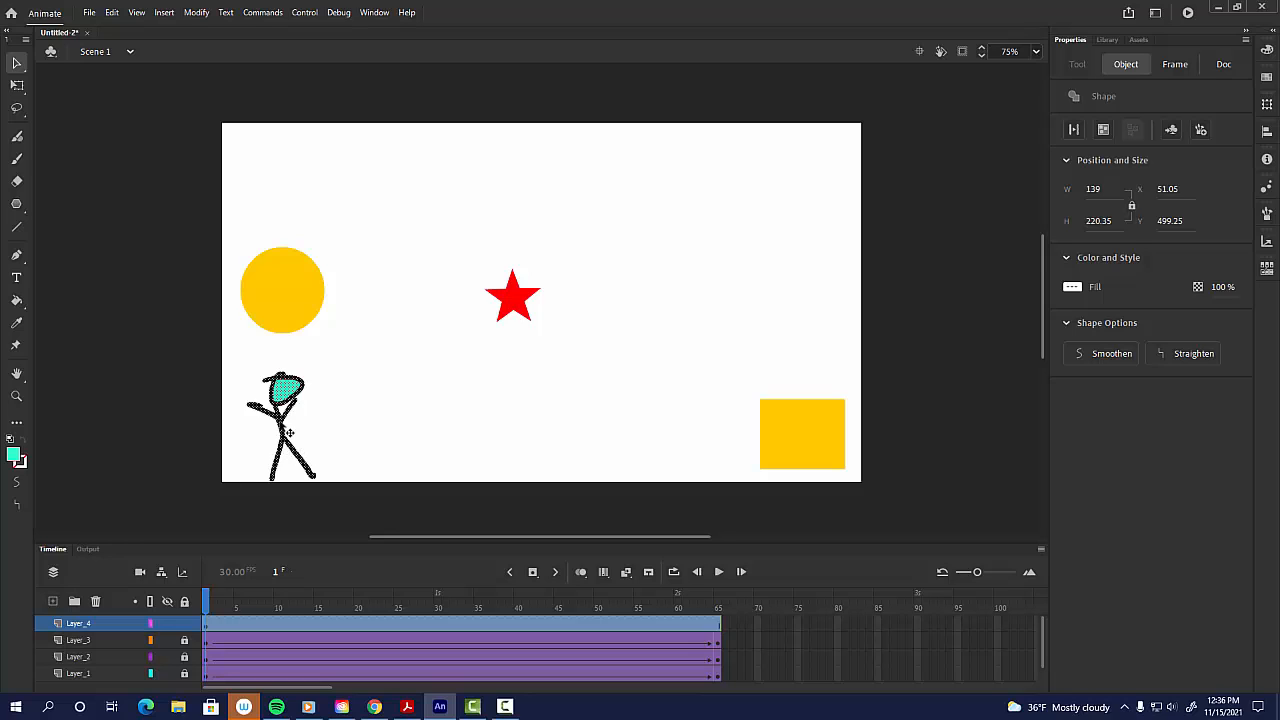
pyautogui.rightClick(281, 422)
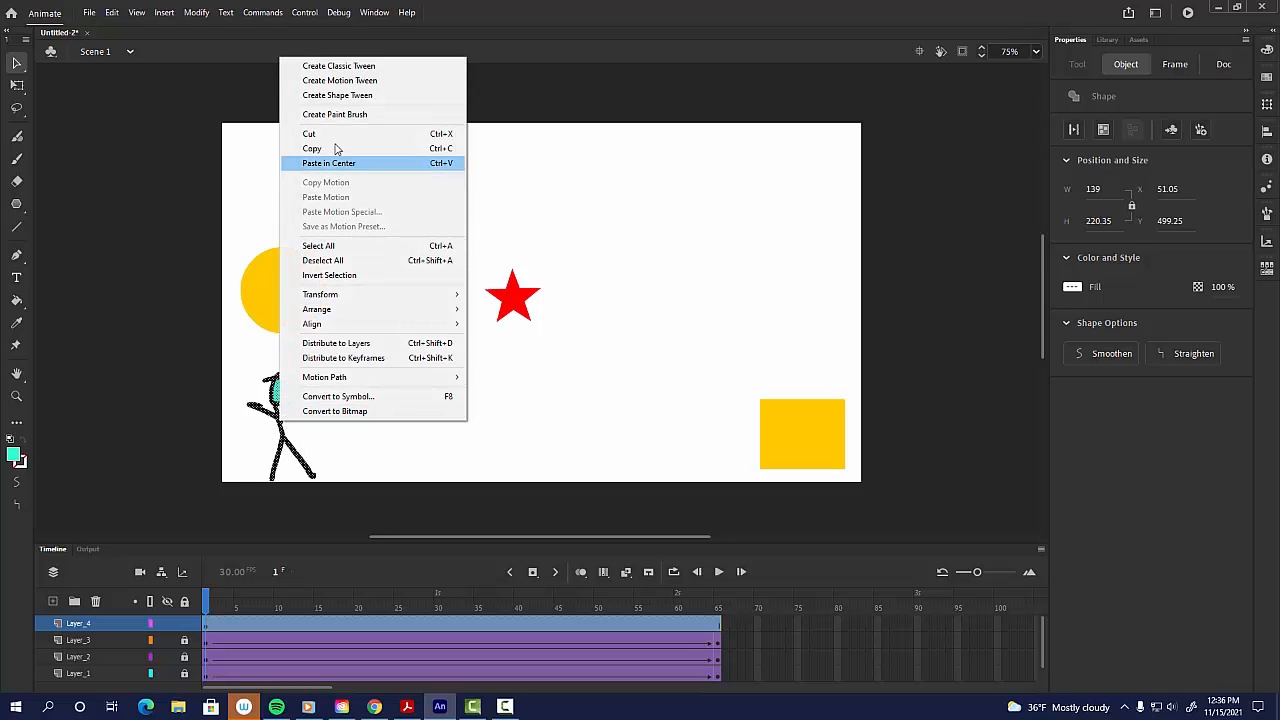
pyautogui.click(343, 65)
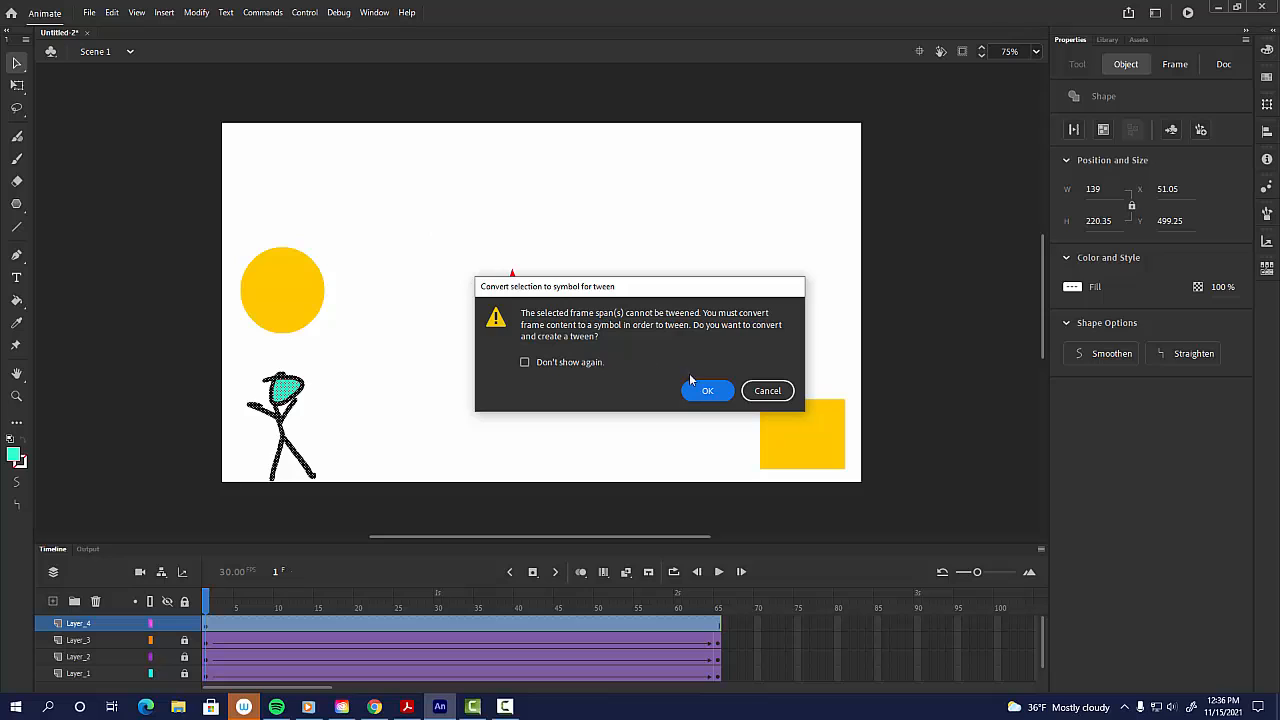
pyautogui.click(700, 391)
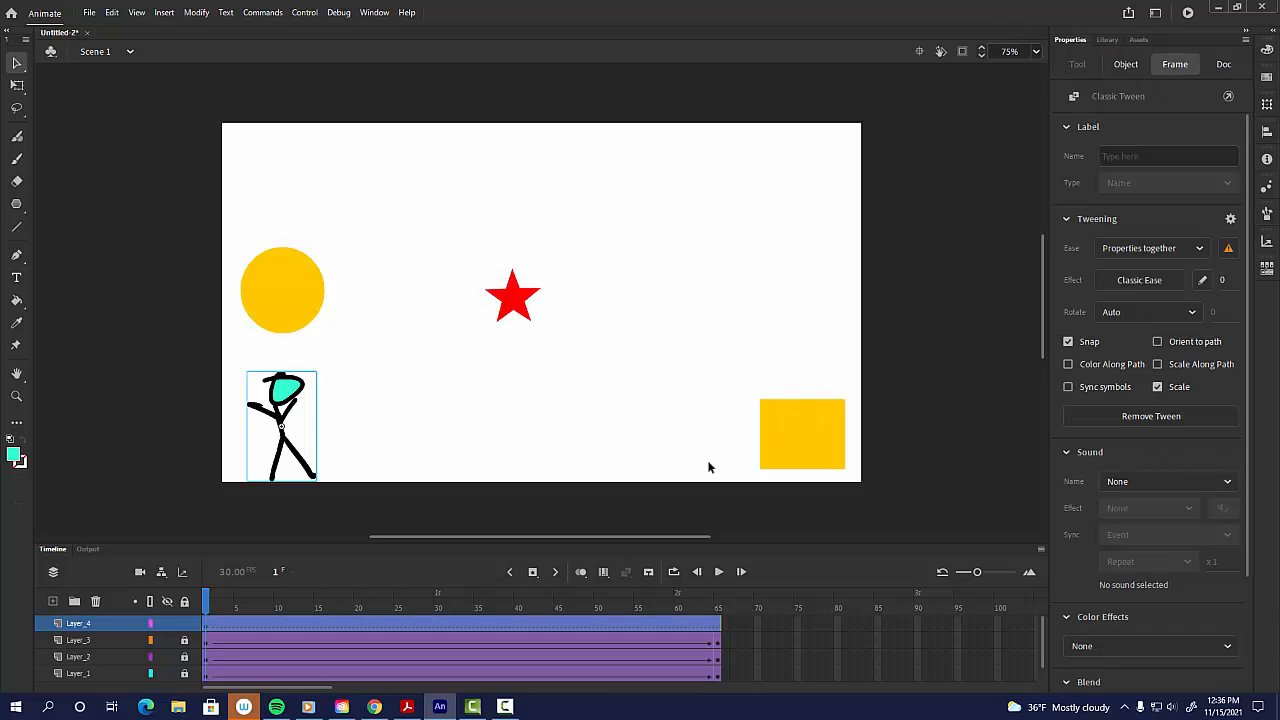
# Step: Insert a keyframe at frame 65 on the figure's layer and move the stick figure to the stage's bottom-right area
pyautogui.click(719, 628)
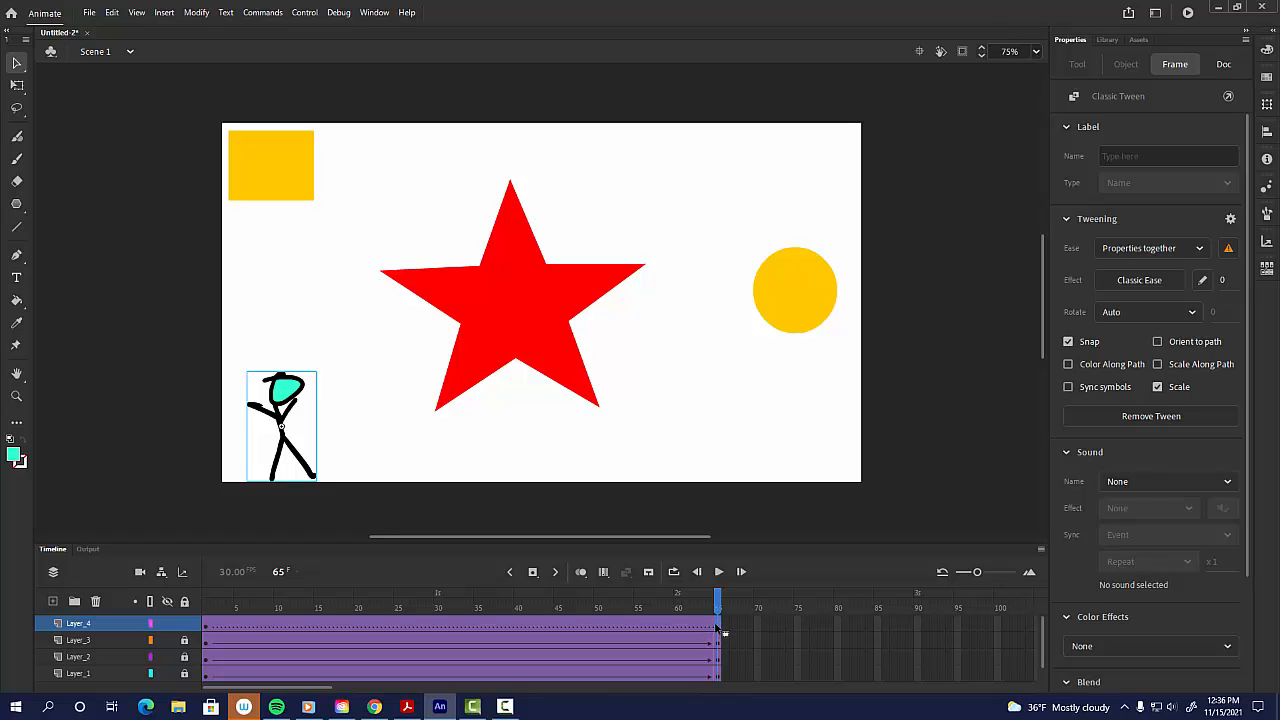
pyautogui.press('F6')
pyautogui.moveTo(255, 608); pyautogui.dragTo(207, 608)
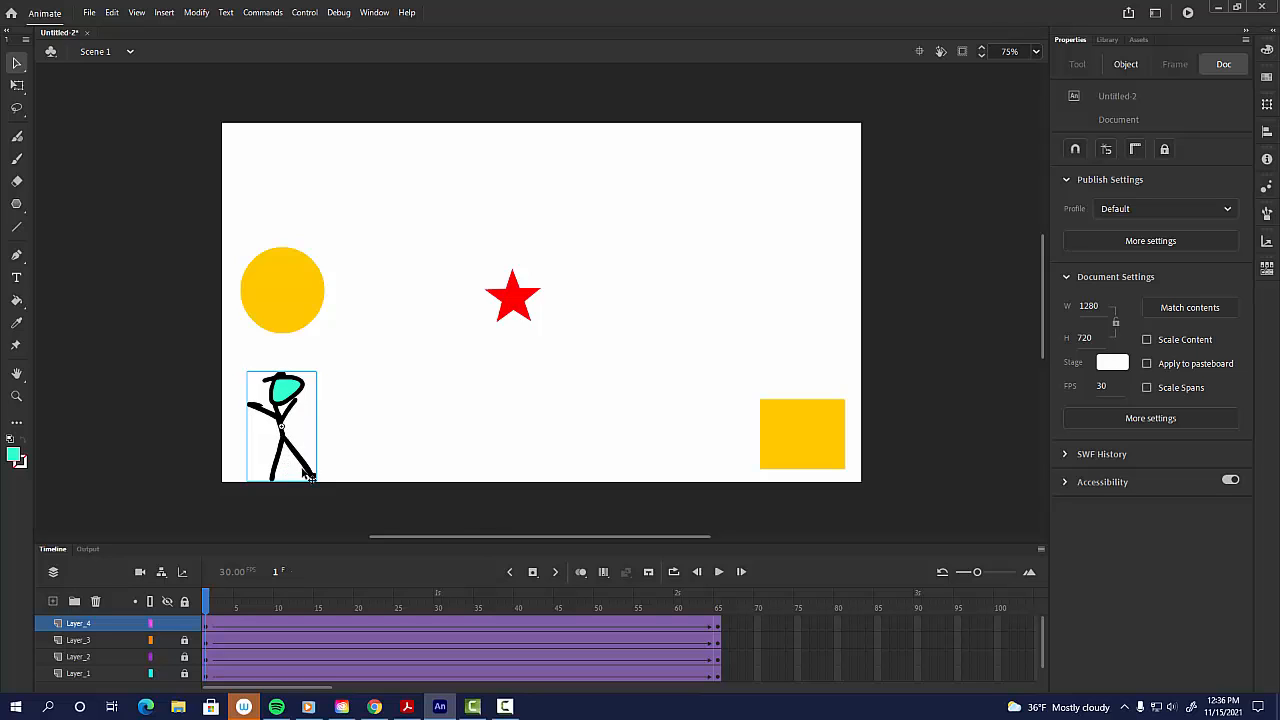
pyautogui.press('Return')
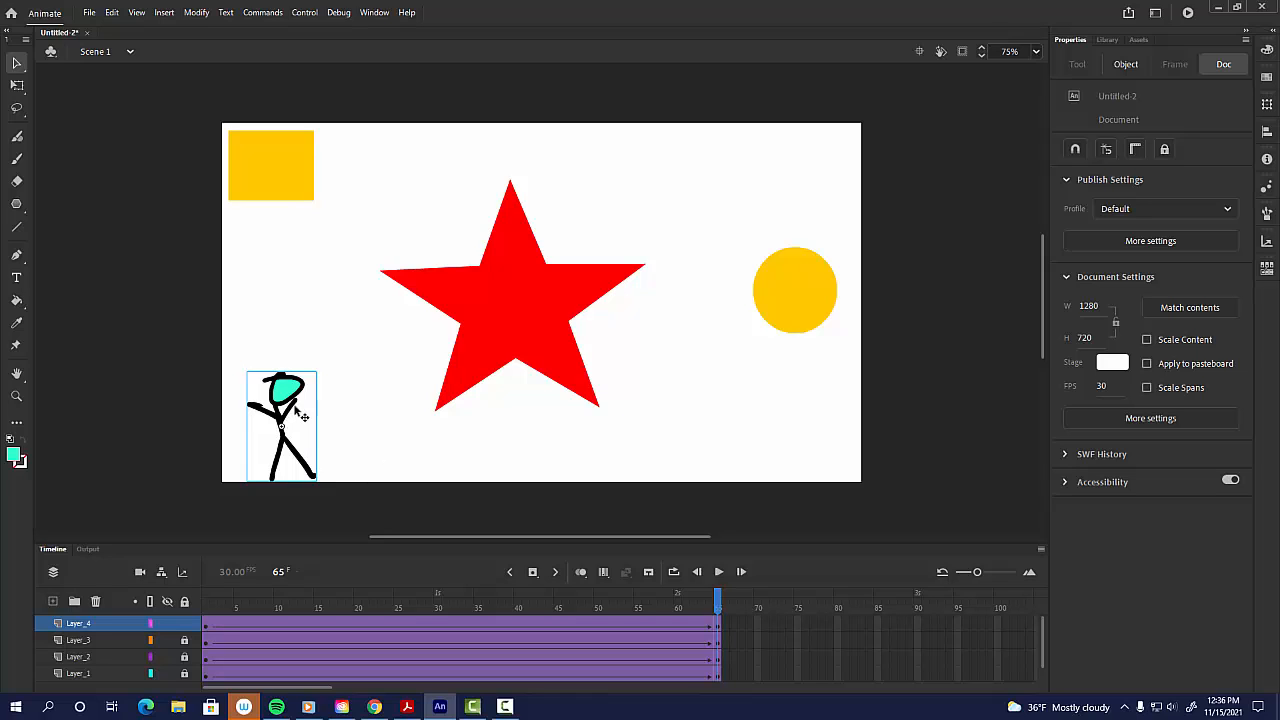
pyautogui.moveTo(280, 400); pyautogui.dragTo(684, 393)
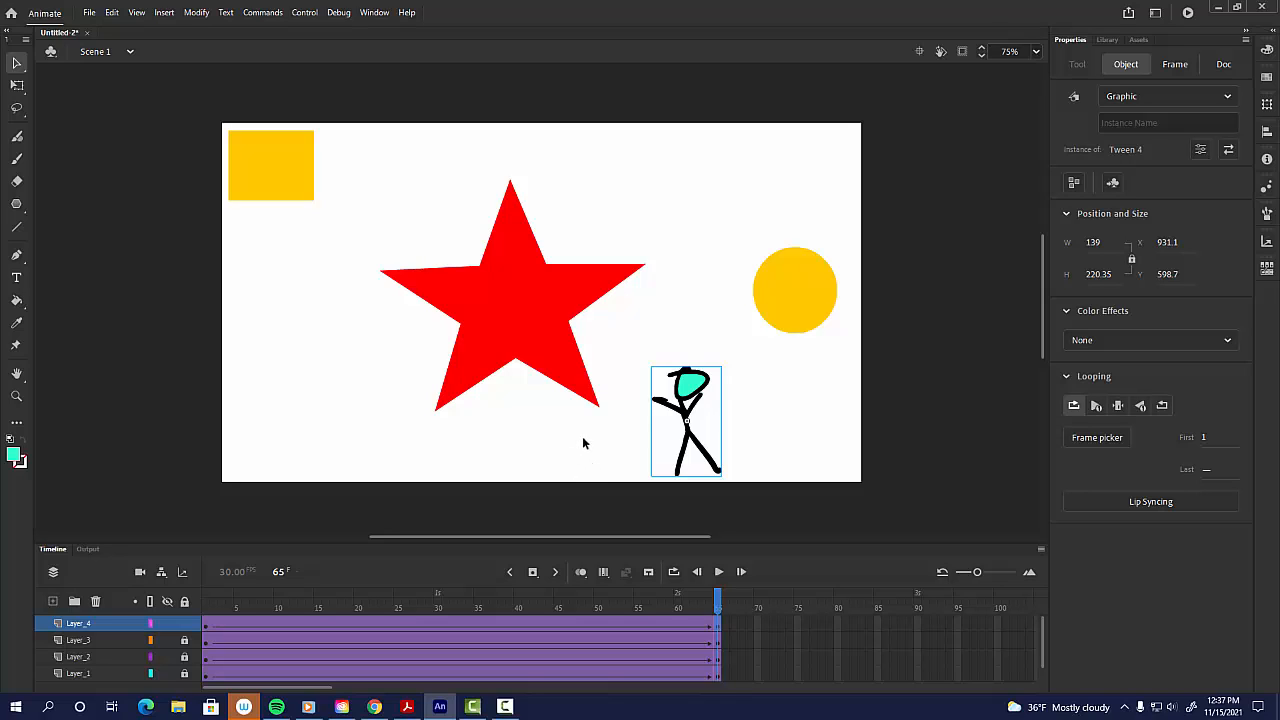
# Step: Play the animation repeatedly to preview all four tweens
pyautogui.press('Return')
pyautogui.press('Return')
pyautogui.press('Return')
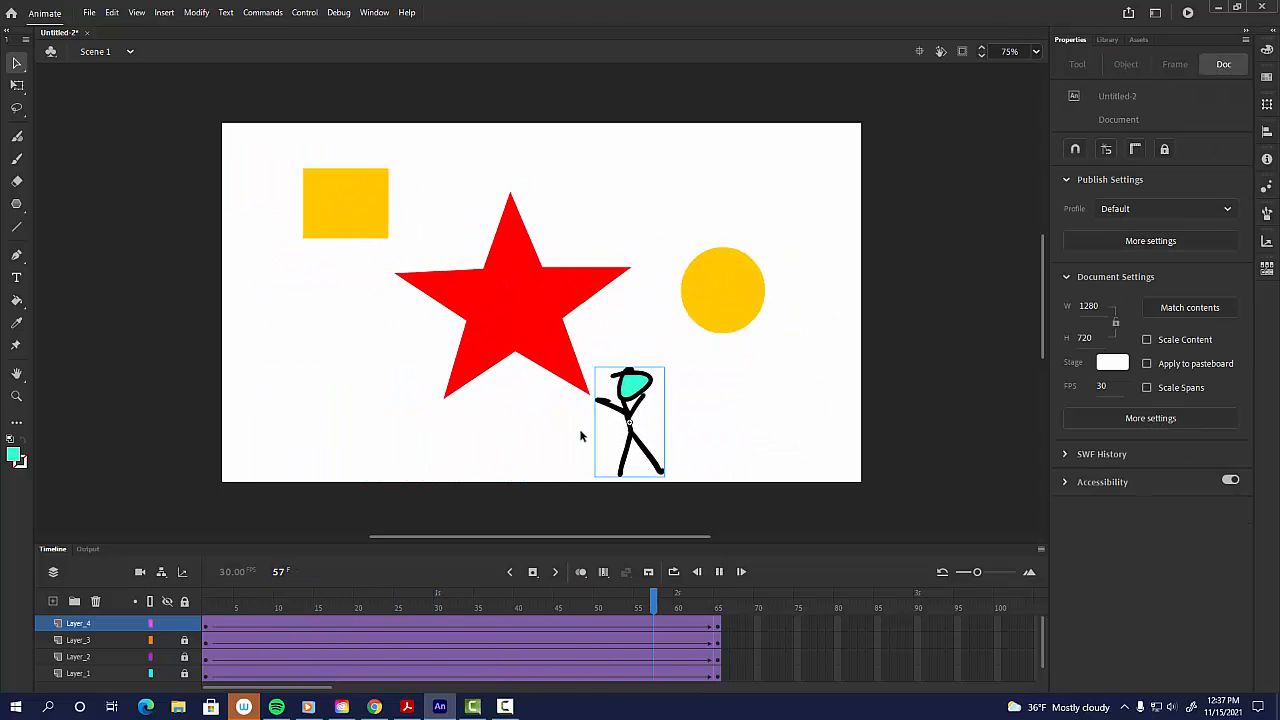
pyautogui.press('Return')
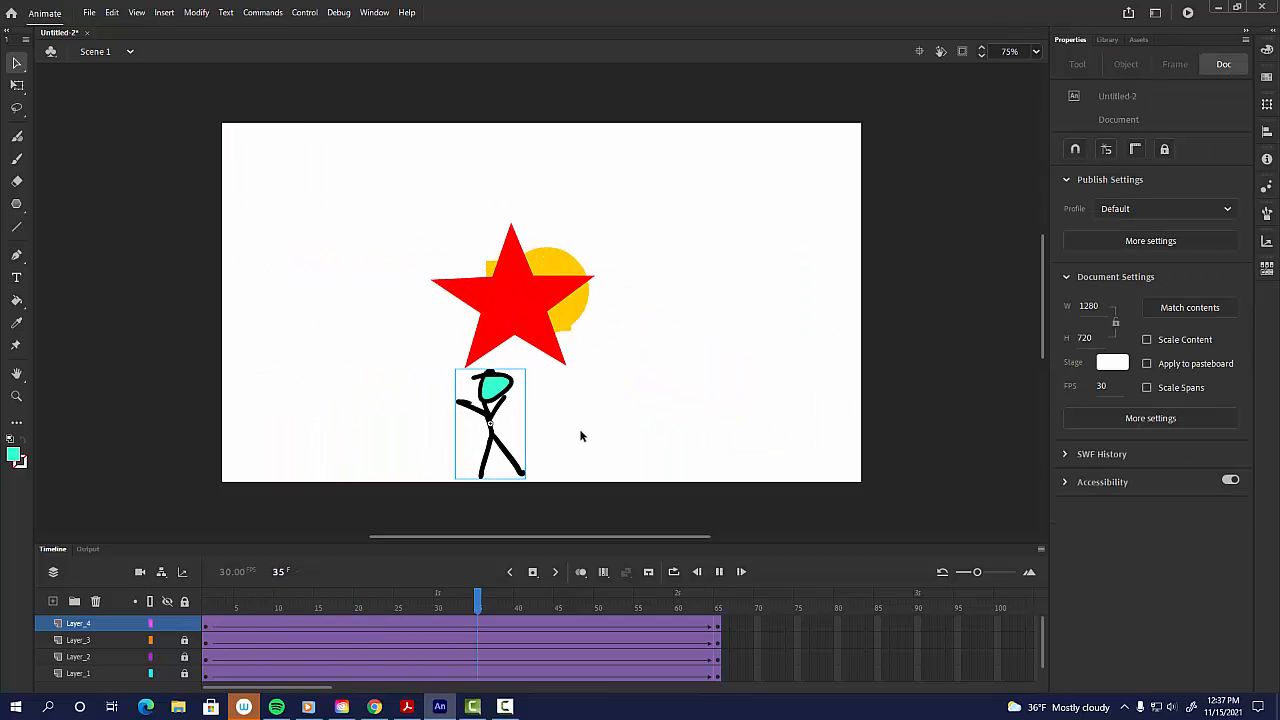
pyautogui.press('Return')
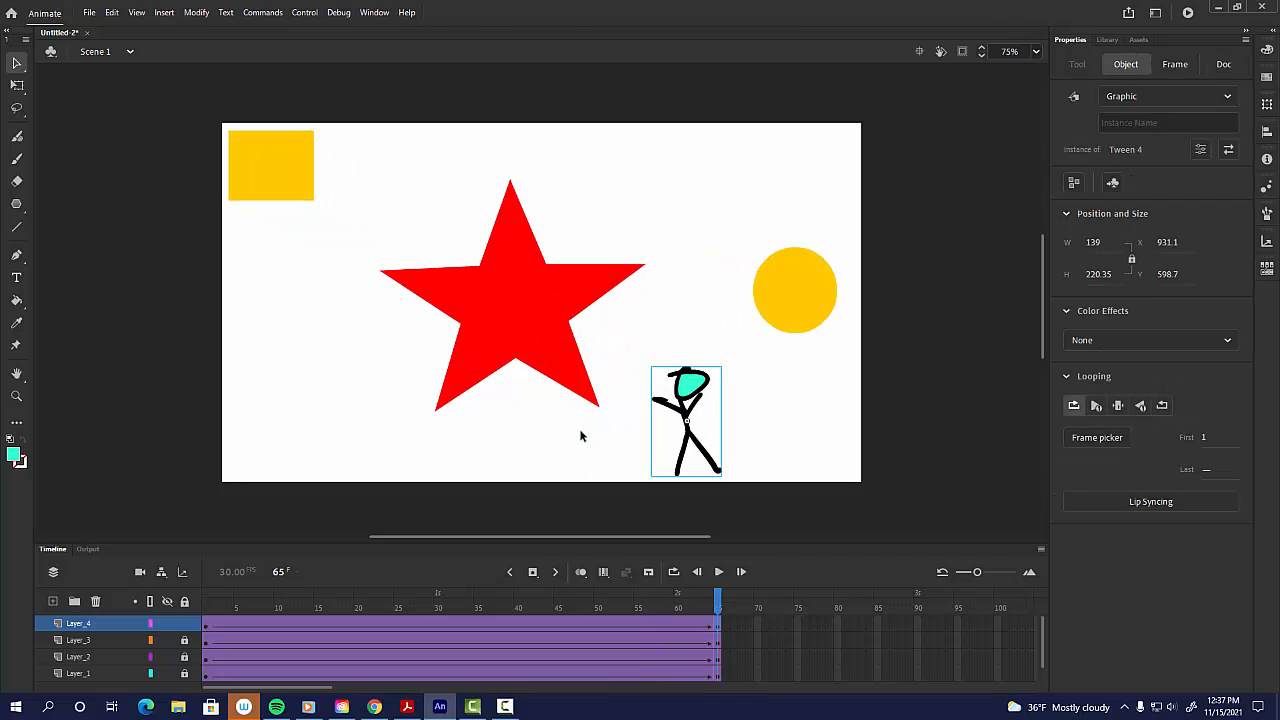
pyautogui.press('Return')
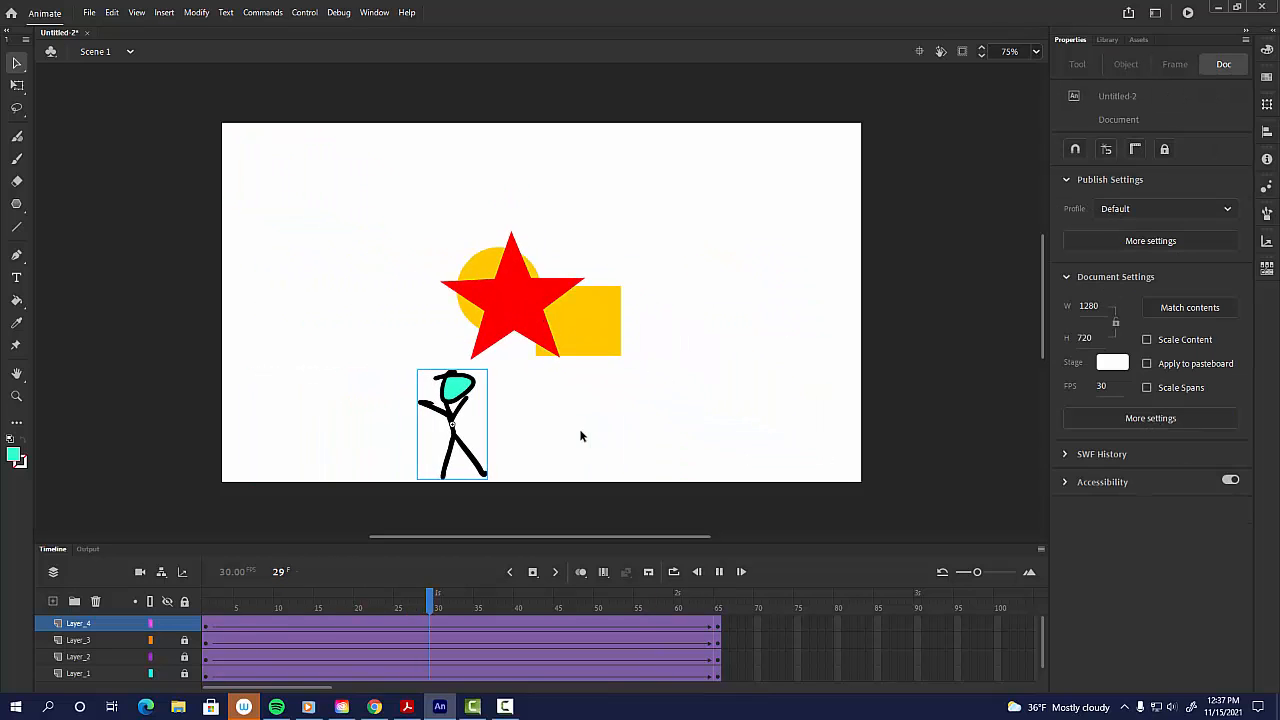